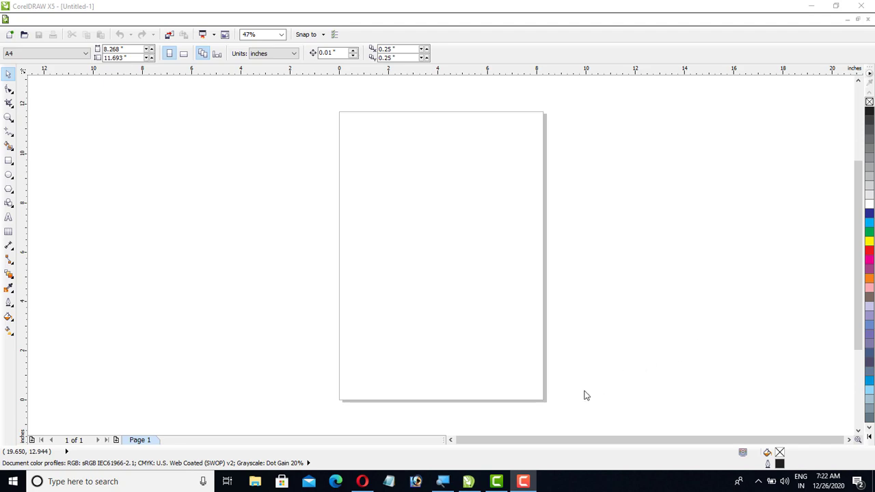
# View the channel's uploaded videos on YouTube in the Opera browser, and return to the empty CorelDRAW document
pyautogui.click(362, 482)
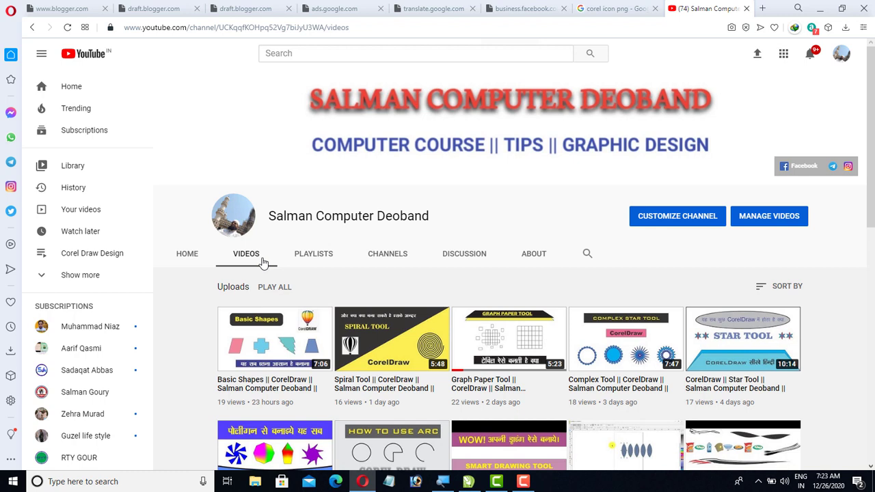
pyautogui.moveTo(460, 487)
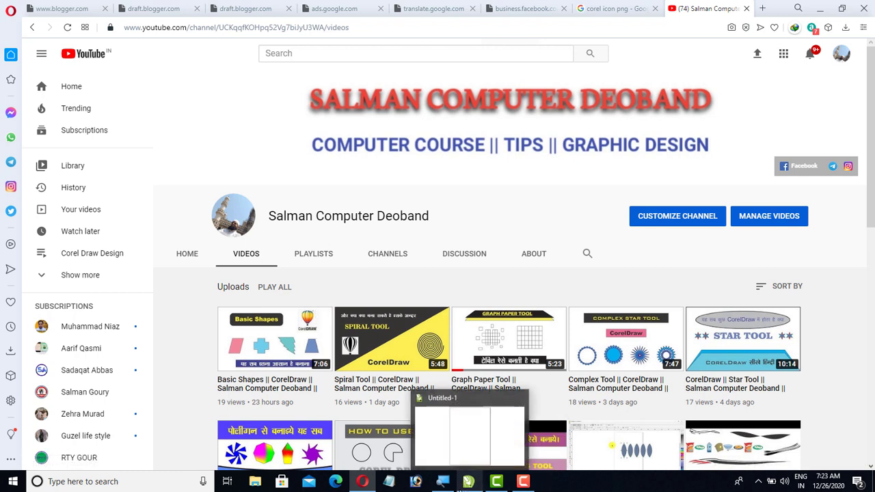
pyautogui.click(468, 484)
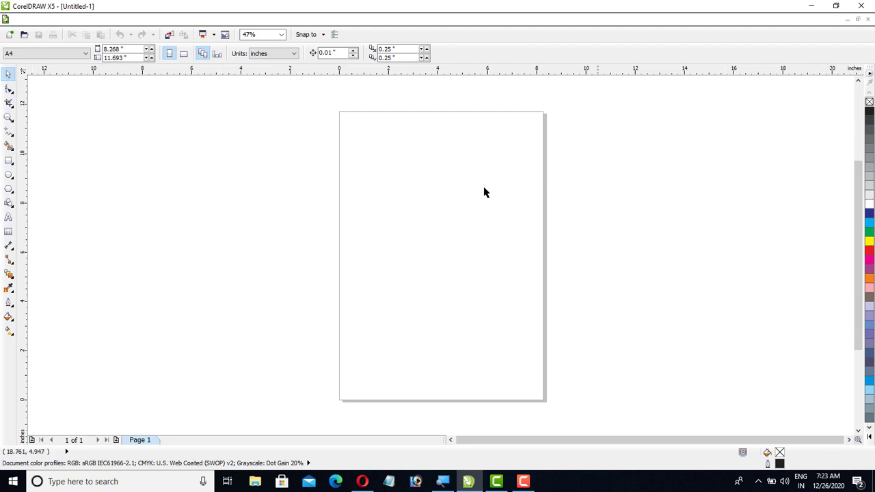
# Draw a right-pointing arrow shape about 6.75 inches wide and high over the page's left edge, and reshape its head and shaft with the glyph node
pyautogui.click(14, 210)
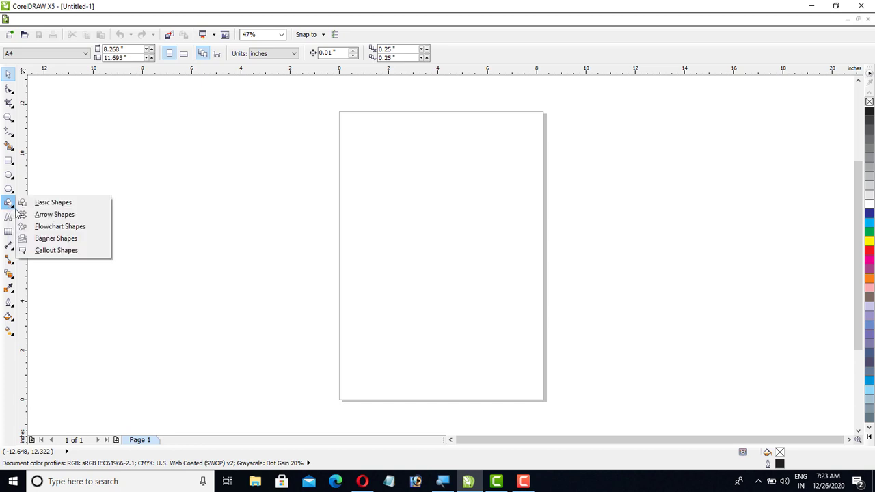
pyautogui.click(72, 217)
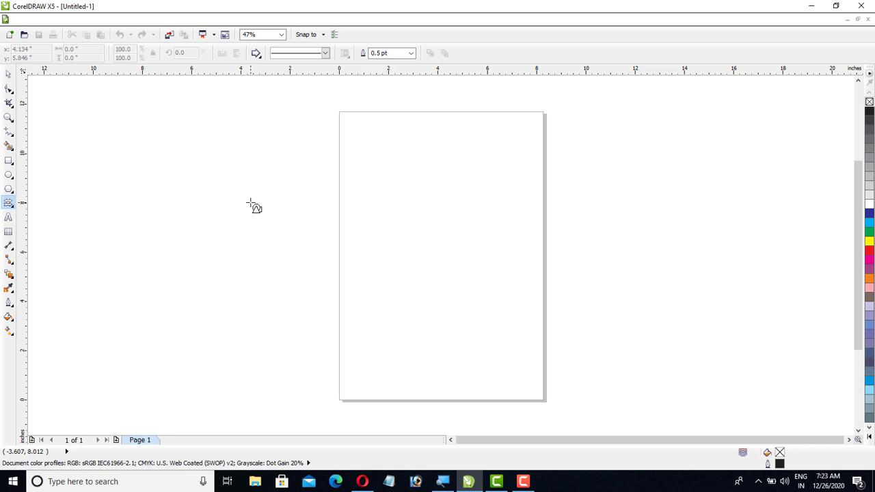
pyautogui.moveTo(191, 151); pyautogui.dragTo(359, 253)
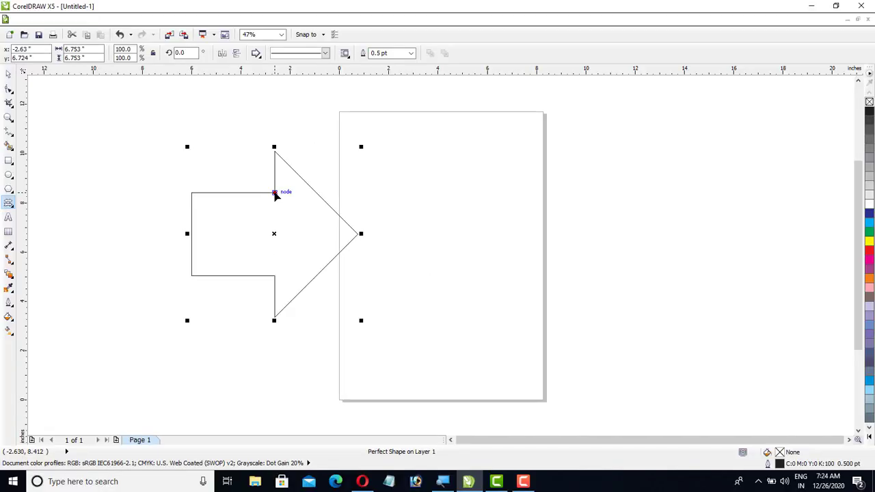
pyautogui.moveTo(274, 194); pyautogui.dragTo(322, 225)
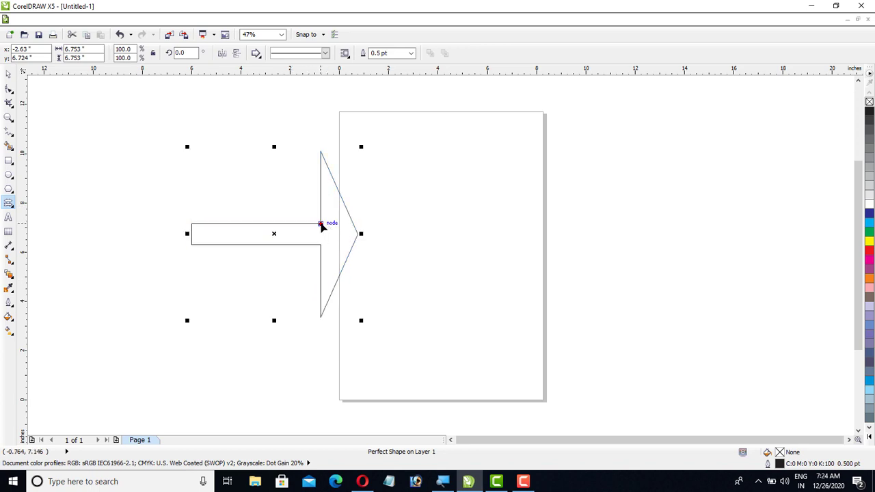
pyautogui.moveTo(322, 225); pyautogui.dragTo(250, 197)
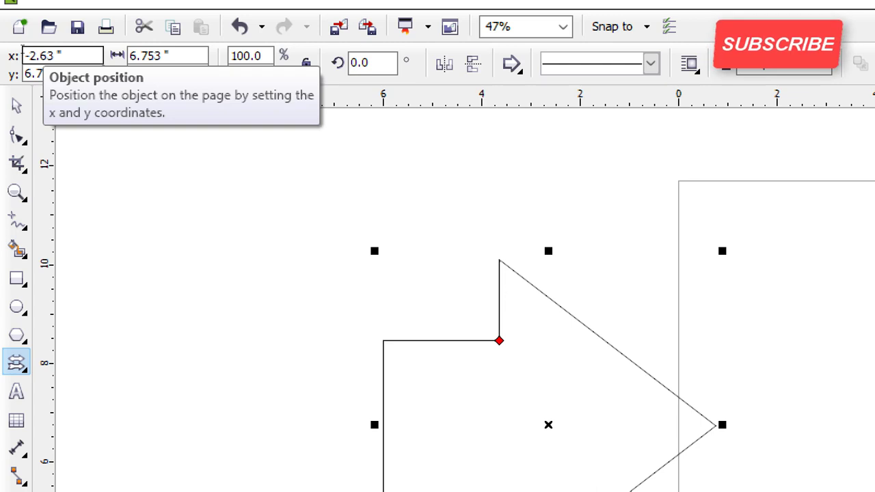
pyautogui.click(63, 101)
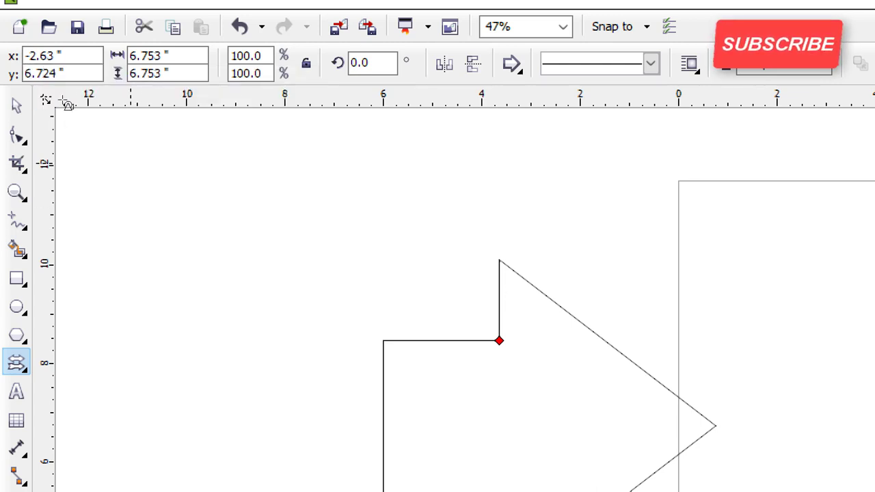
pyautogui.scroll(-3, 63, 101)
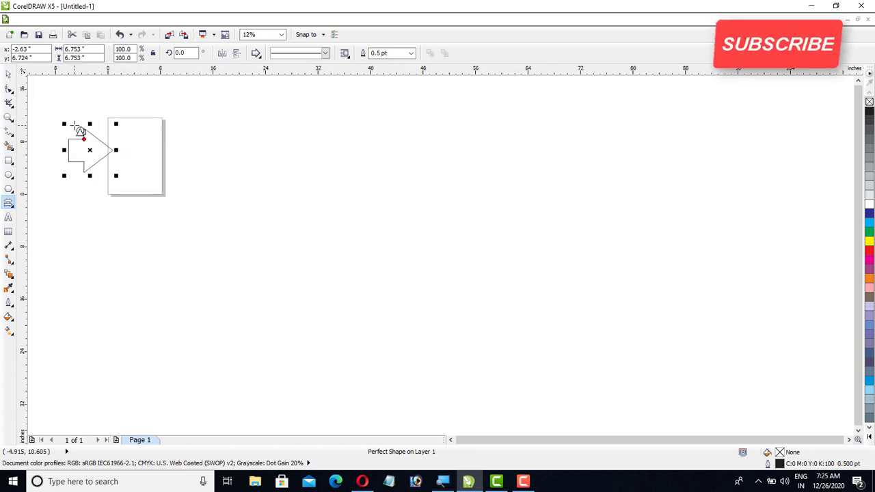
pyautogui.scroll(4, 80, 128)
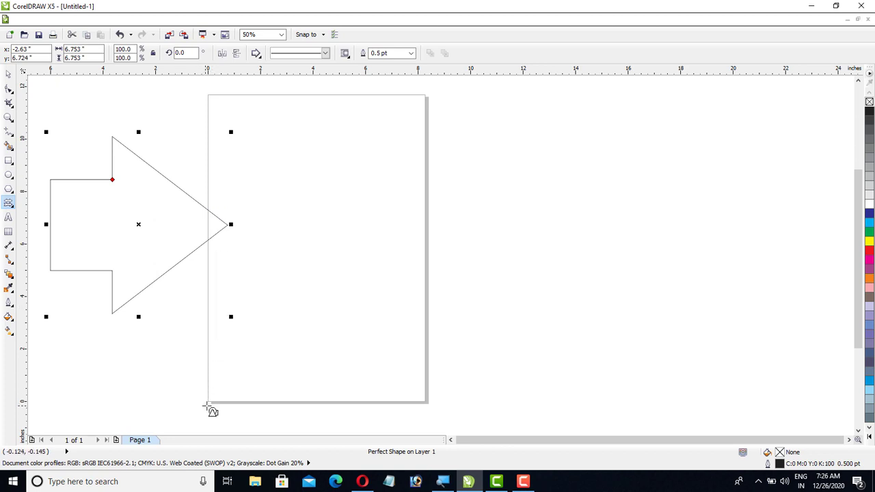
# Move the arrow below the page, with its center at about x 4.02 and y -5.6 inches
pyautogui.scroll(-3, 251, 304)
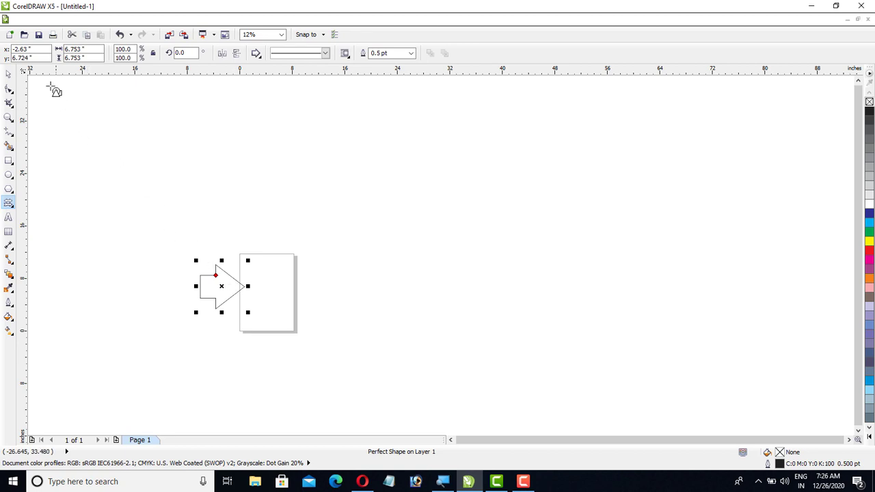
pyautogui.click(11, 74)
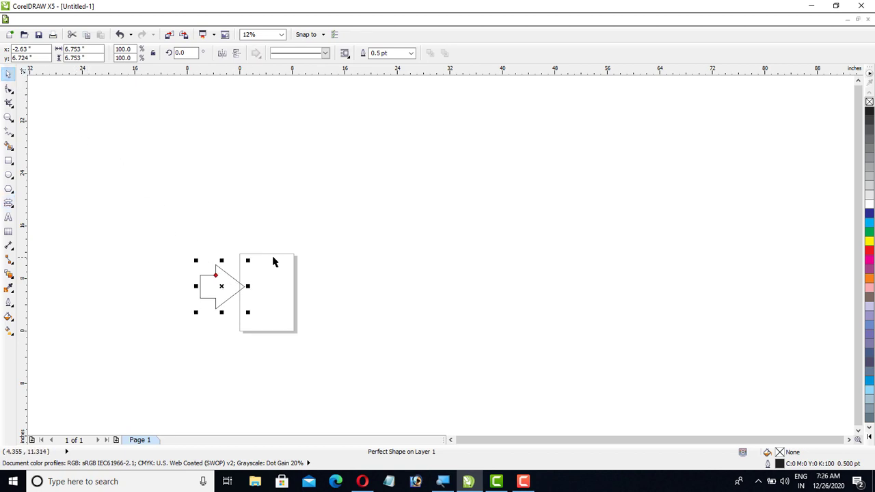
pyautogui.click(219, 291)
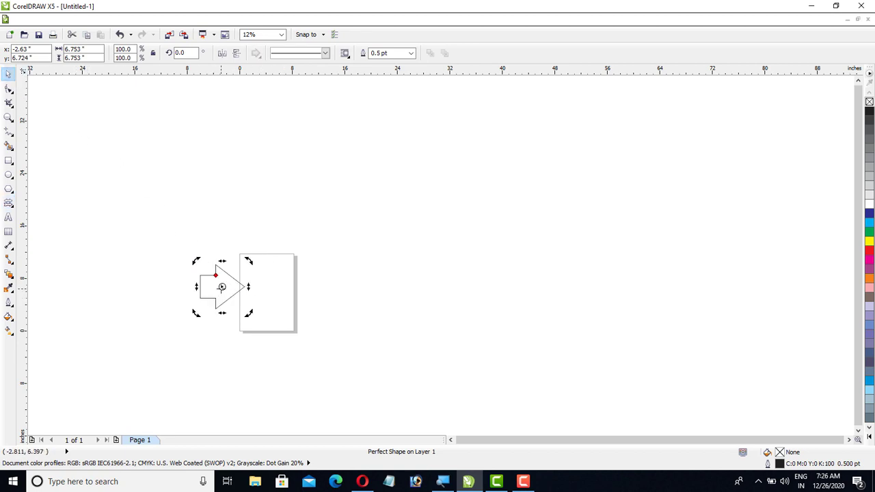
pyautogui.click(221, 287)
pyautogui.moveTo(223, 287); pyautogui.dragTo(266, 367)
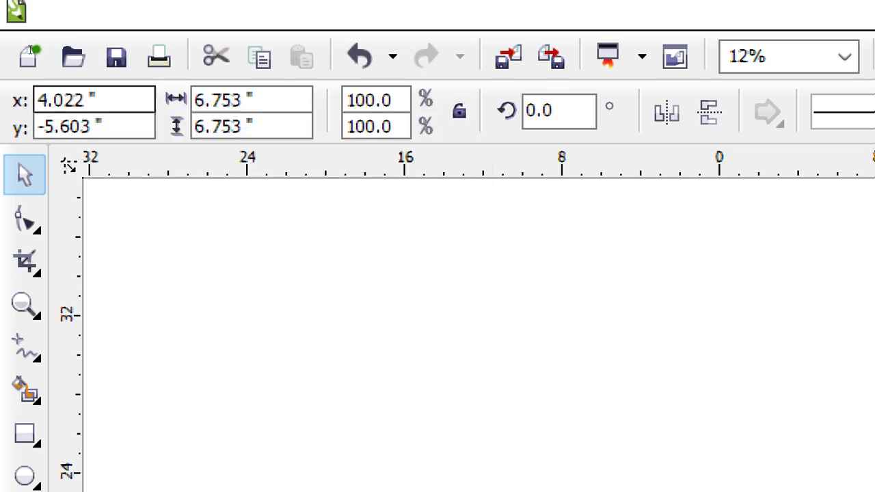
# Set the arrow's position to x 0 and y 0 inches
pyautogui.moveTo(90, 100); pyautogui.dragTo(36, 101)
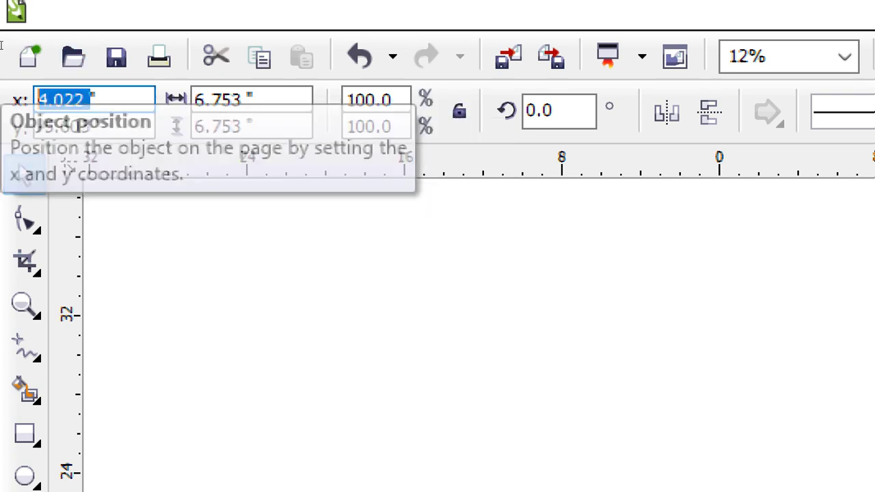
pyautogui.write('0')
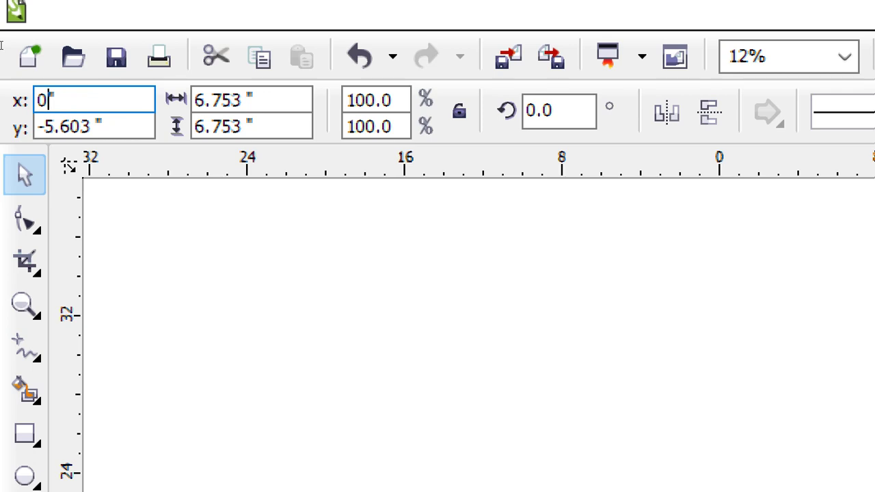
pyautogui.press('Return')
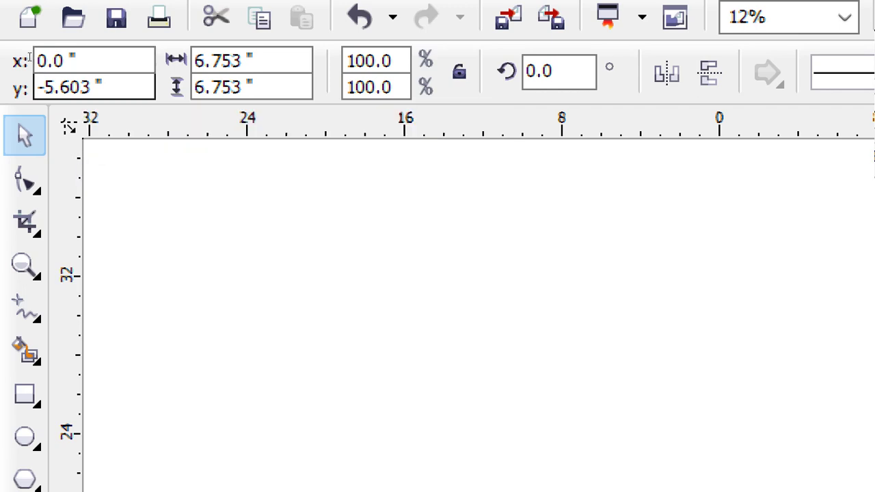
pyautogui.doubleClick(91, 86)
pyautogui.write('0')
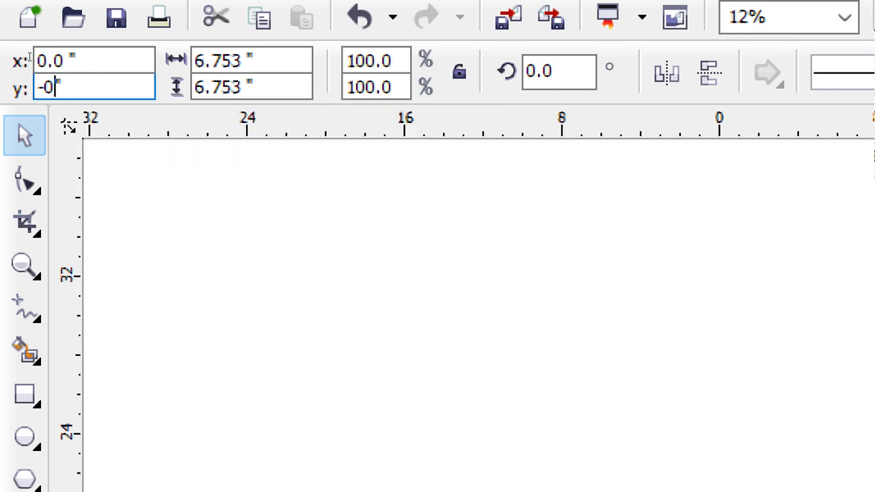
pyautogui.press('Return')
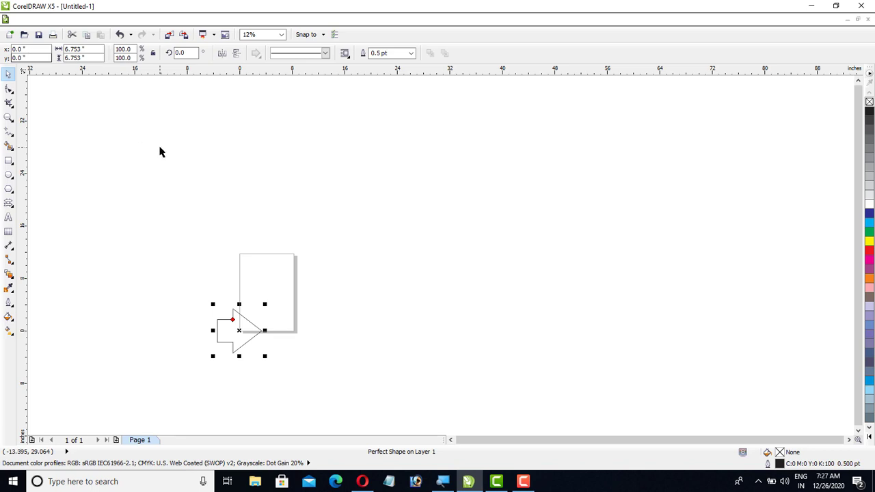
# Resize the selected arrow to 5 inches wide and 5 inches high
pyautogui.scroll(1, 236, 333)
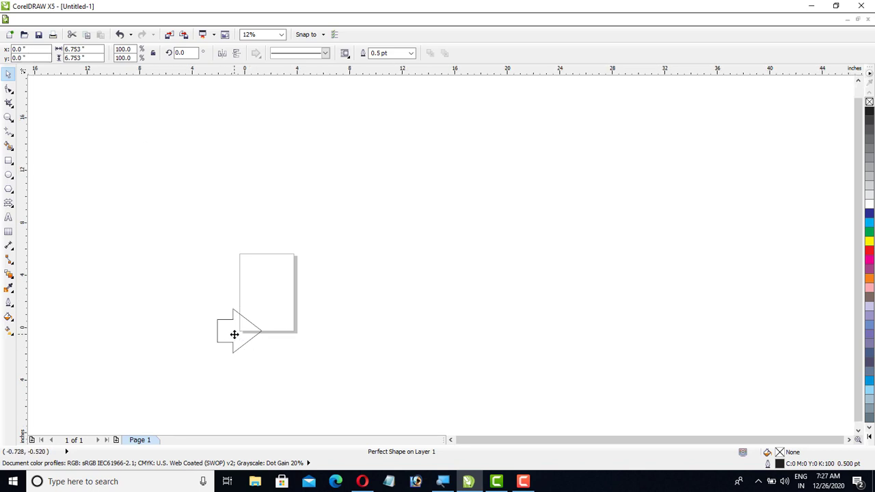
pyautogui.scroll(1, 216, 370)
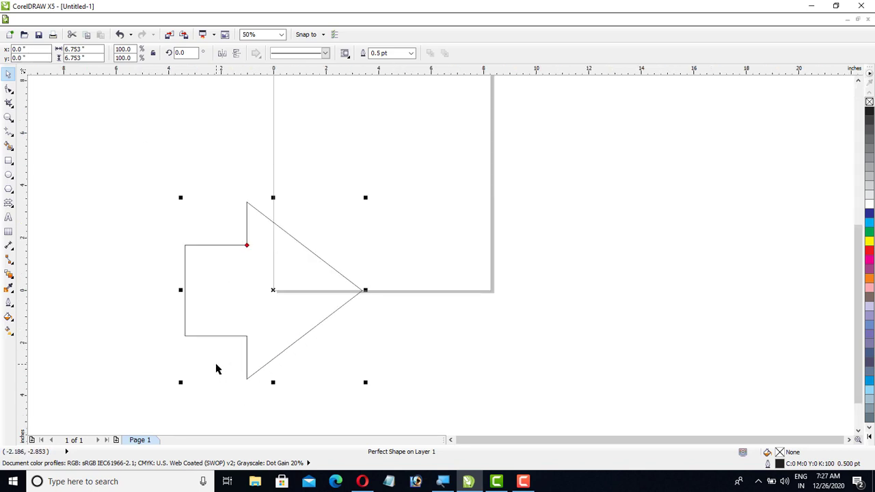
pyautogui.click(285, 309)
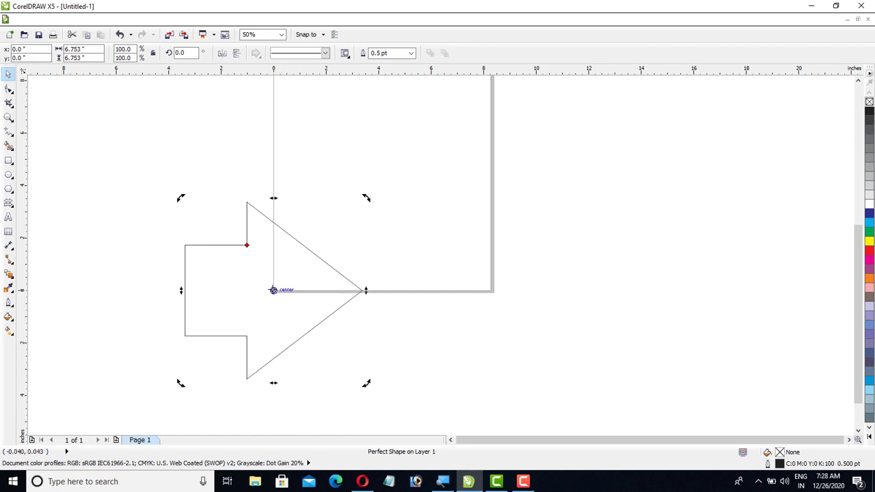
pyautogui.scroll(1, 274, 290)
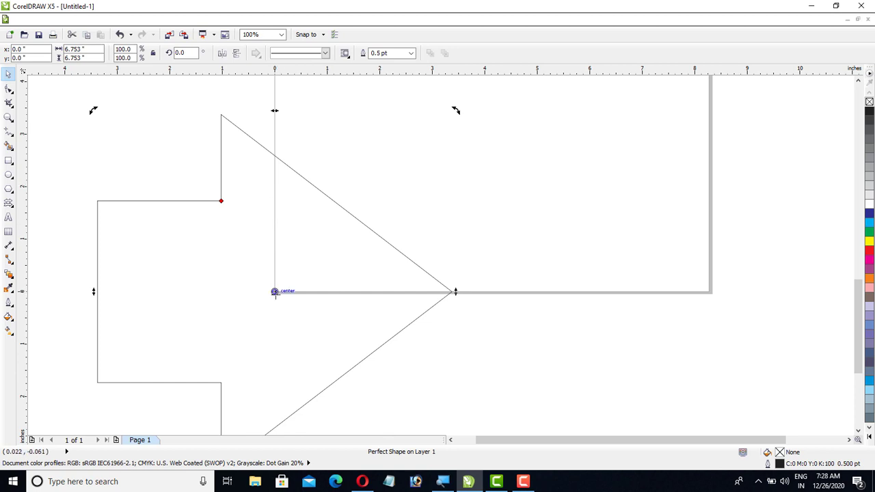
pyautogui.scroll(-2, 275, 293)
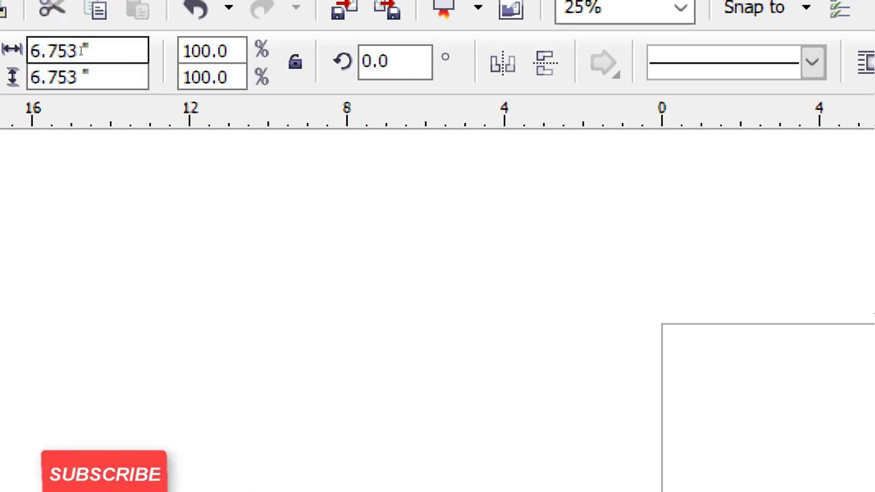
pyautogui.moveTo(82, 51); pyautogui.dragTo(2, 50)
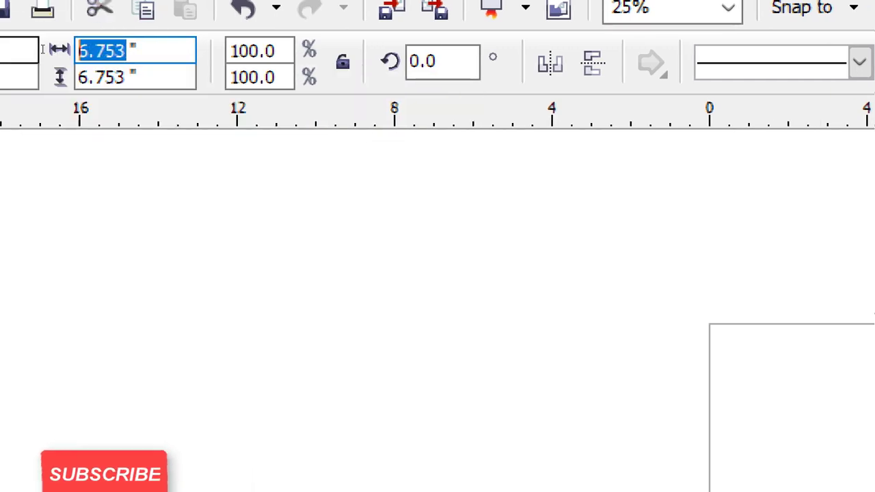
pyautogui.write('5')
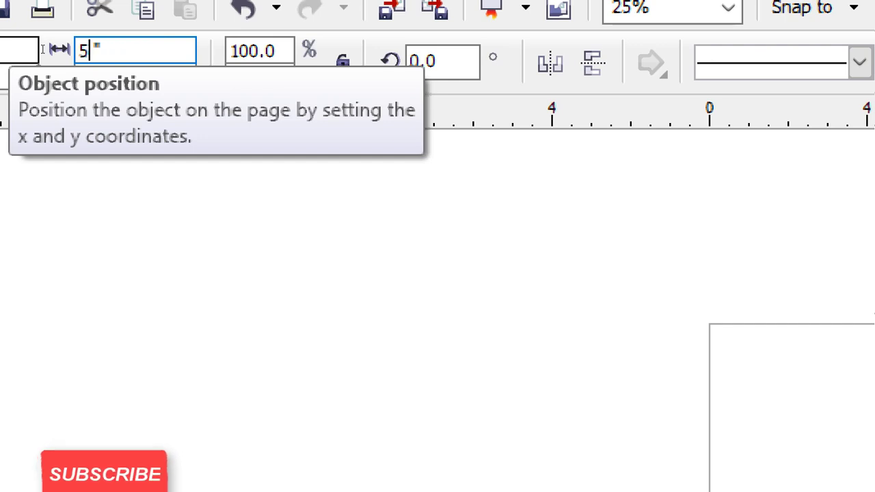
pyautogui.press('Return')
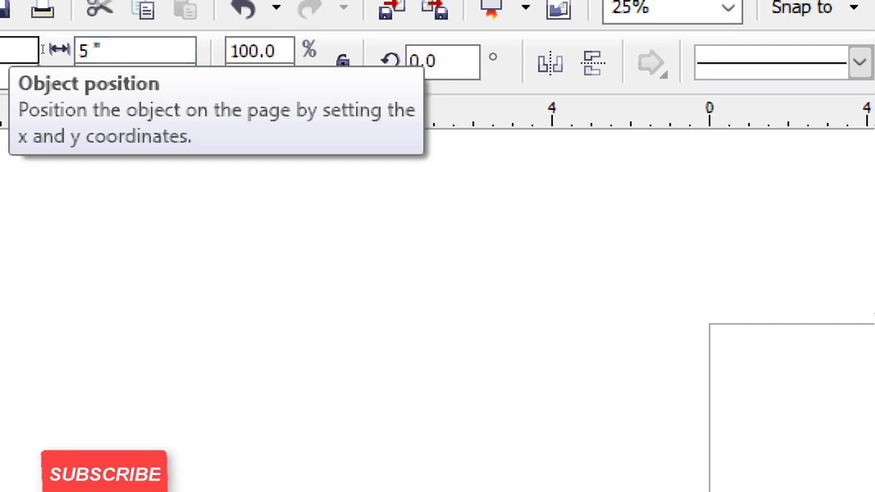
pyautogui.write('5')
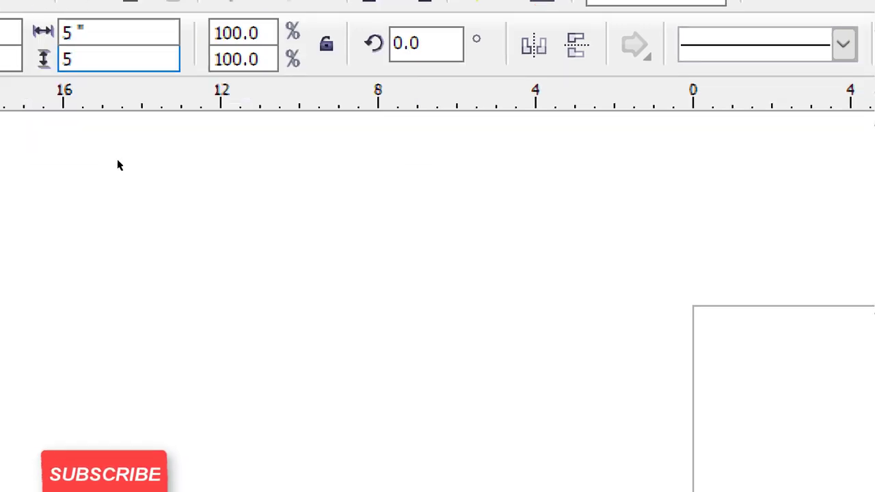
pyautogui.press('Return')
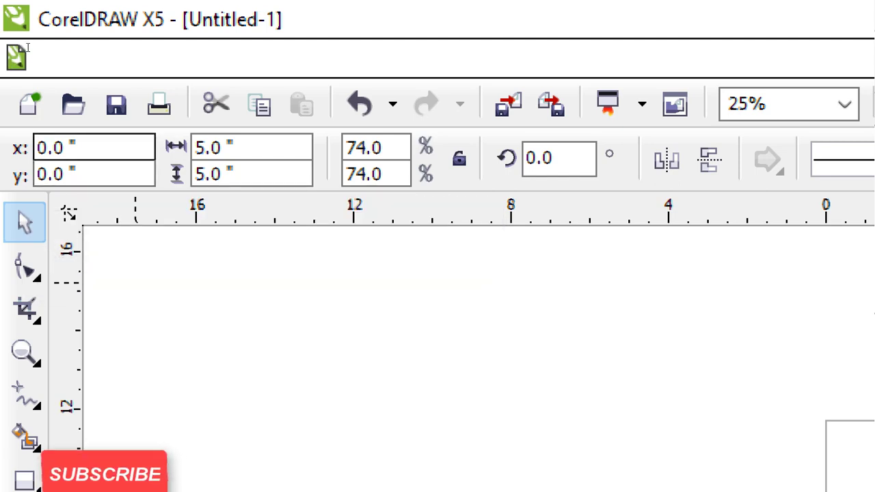
# Set the arrow's position to x 3 and y 3 inches, and deselect it
pyautogui.moveTo(78, 147); pyautogui.dragTo(37, 147)
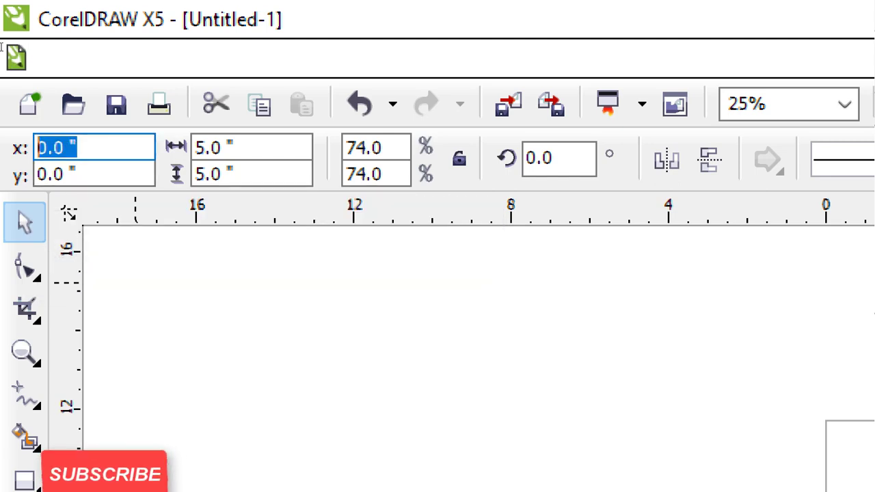
pyautogui.write('3')
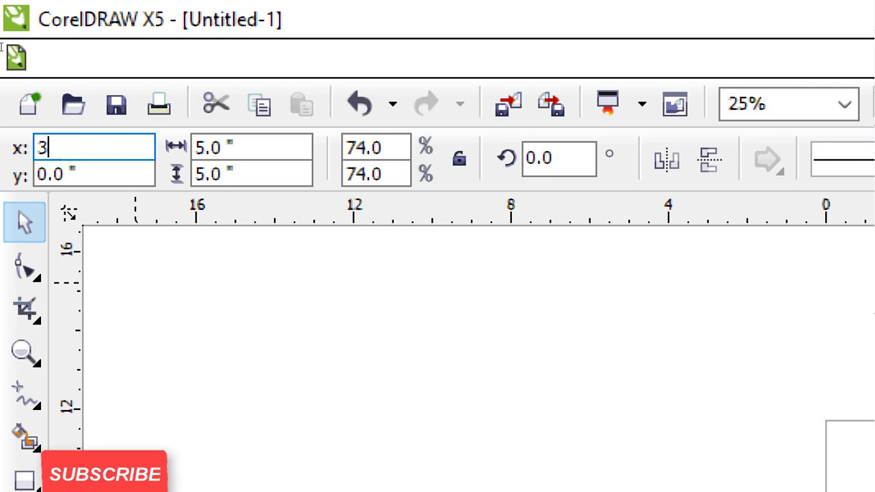
pyautogui.press('Tab')
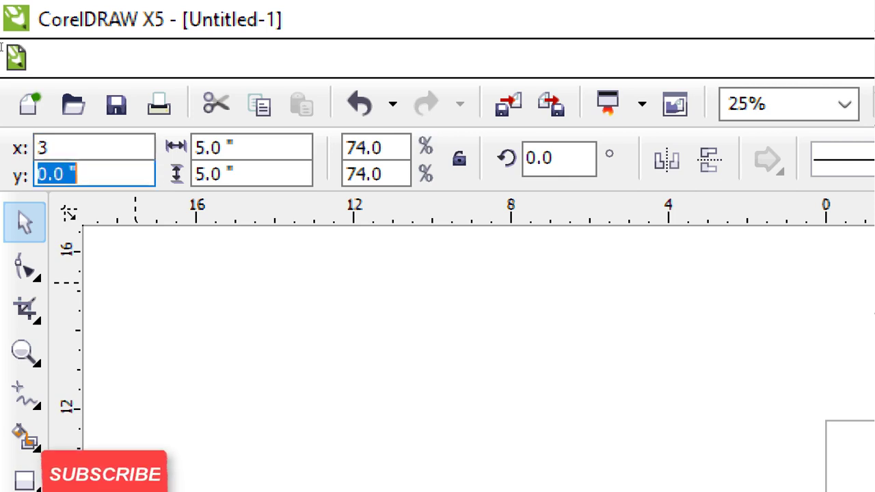
pyautogui.write('3')
pyautogui.press('Return')
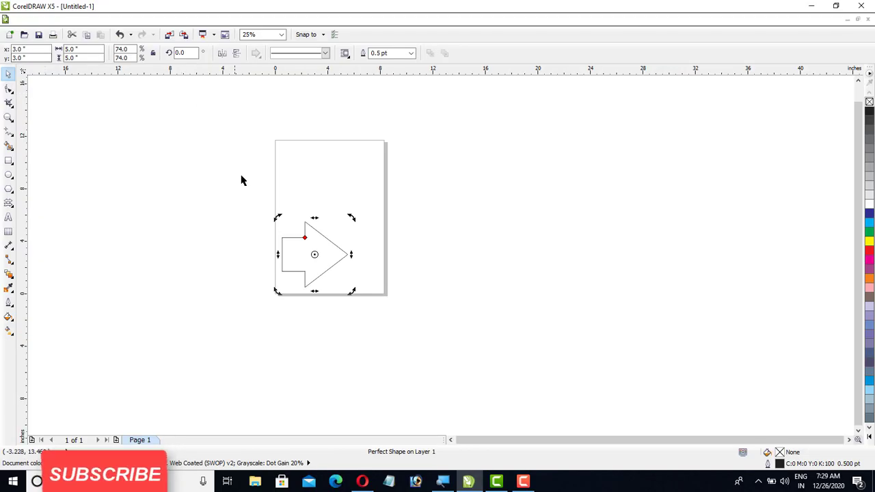
pyautogui.click(257, 287)
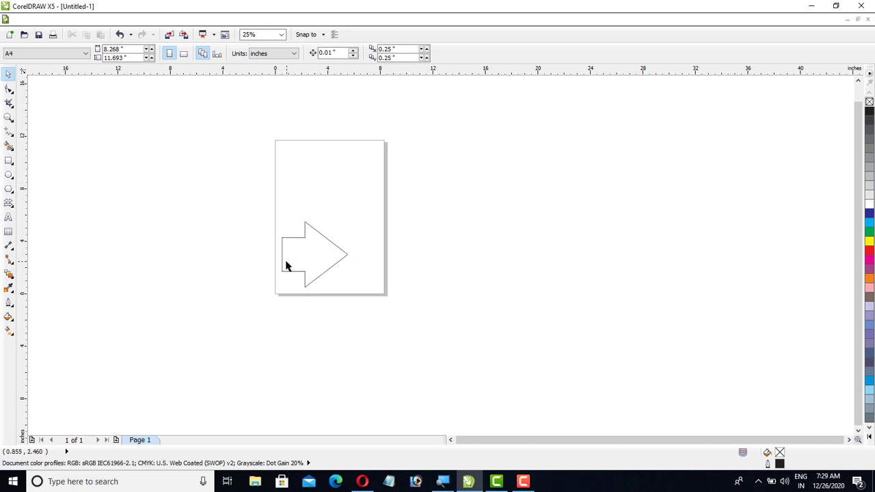
# Select the arrow and set its horizontal and vertical scale factors to 100%
pyautogui.scroll(2, 287, 266)
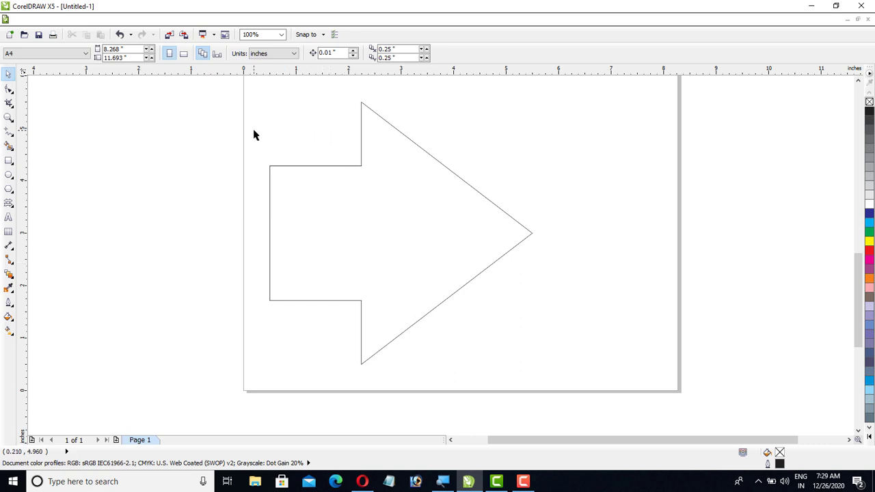
pyautogui.click(322, 209)
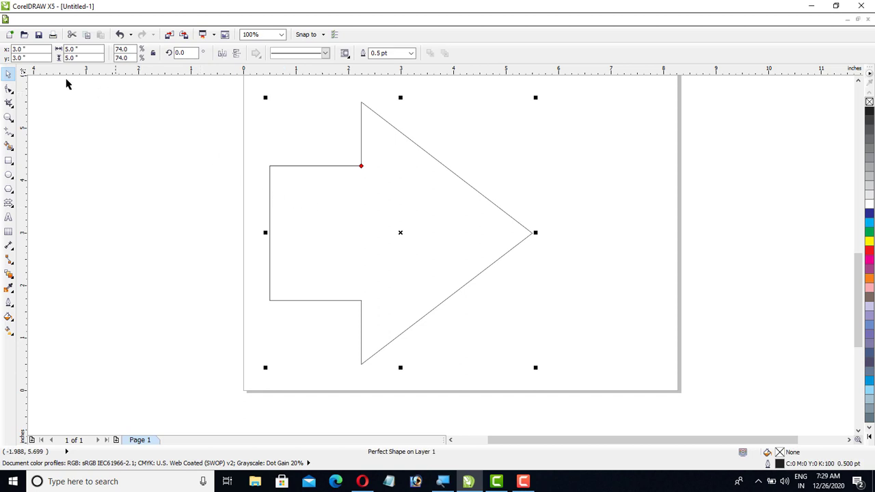
pyautogui.scroll(-1, 168, 235)
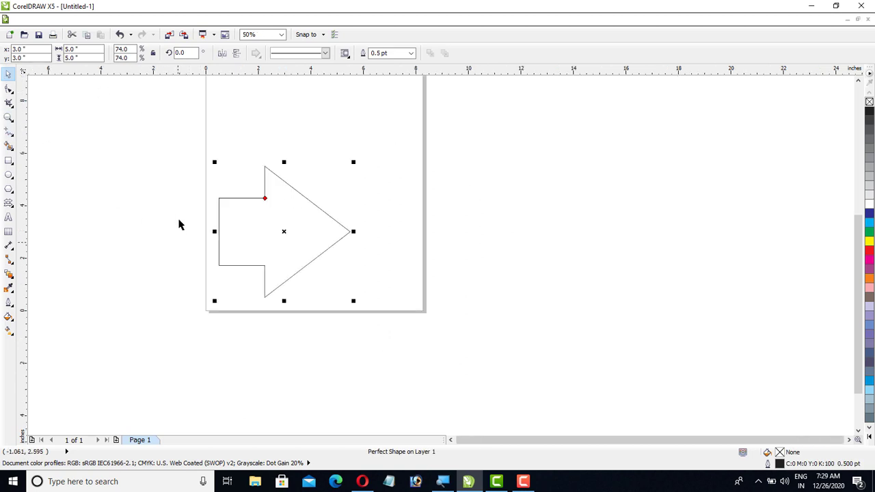
pyautogui.scroll(-1, 311, 325)
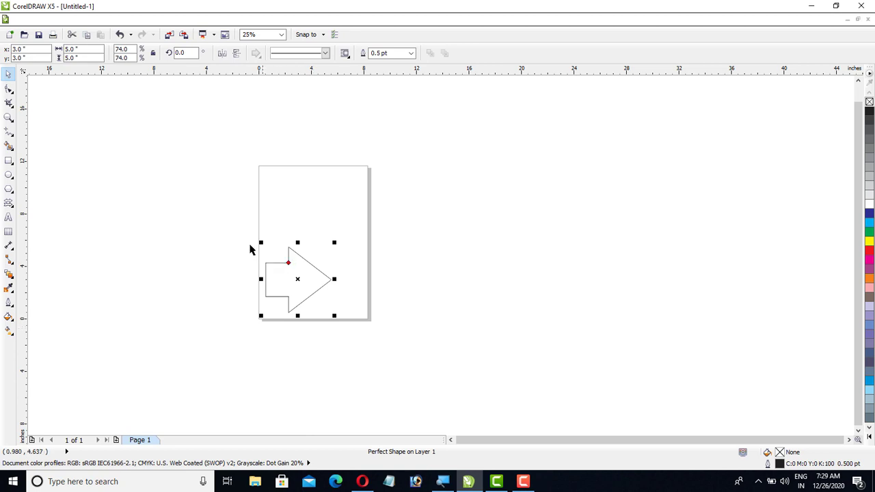
pyautogui.scroll(1, 260, 267)
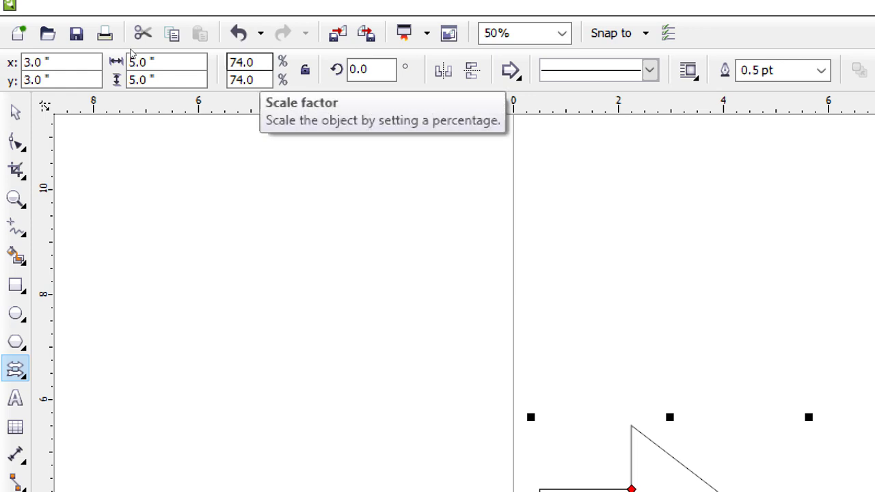
pyautogui.moveTo(261, 63); pyautogui.dragTo(130, 61)
pyautogui.write('100')
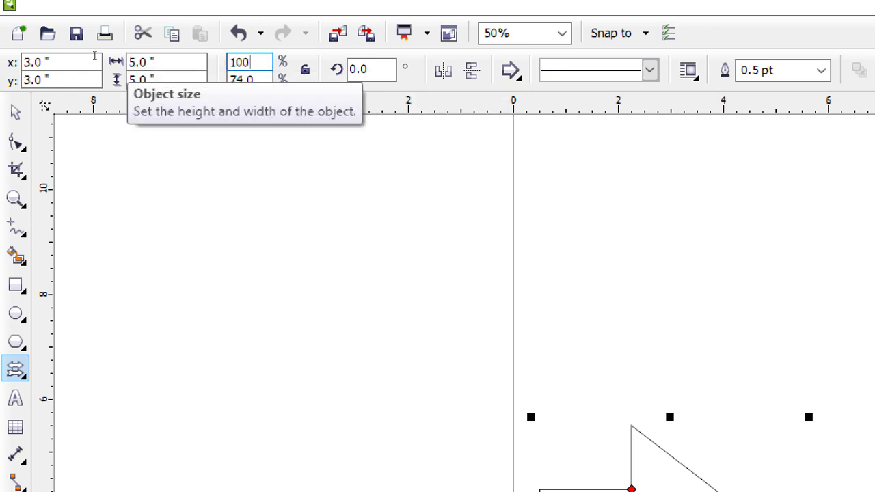
pyautogui.press('Tab')
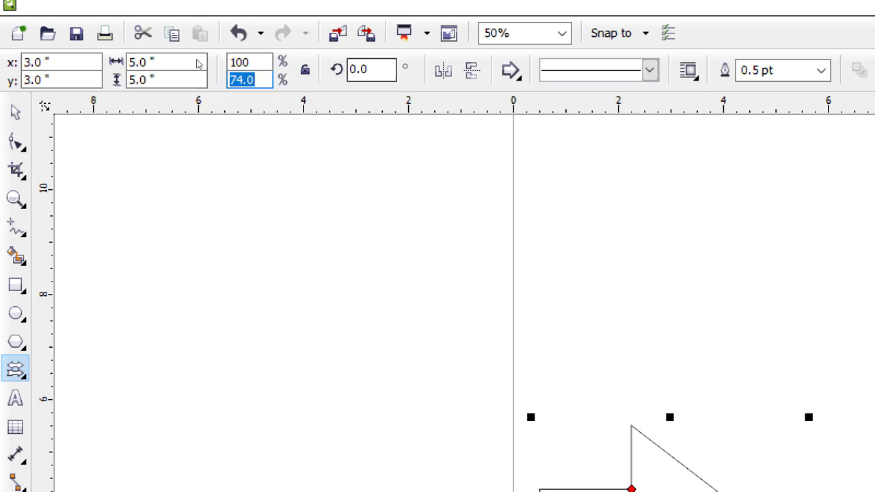
pyautogui.write('100')
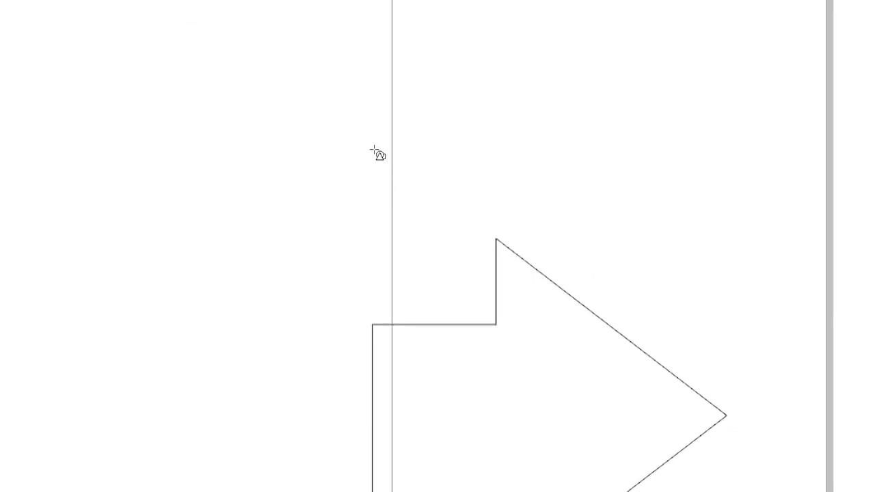
# Set the arrow's rotation angle to 45 degrees
pyautogui.scroll(-2, 364, 161)
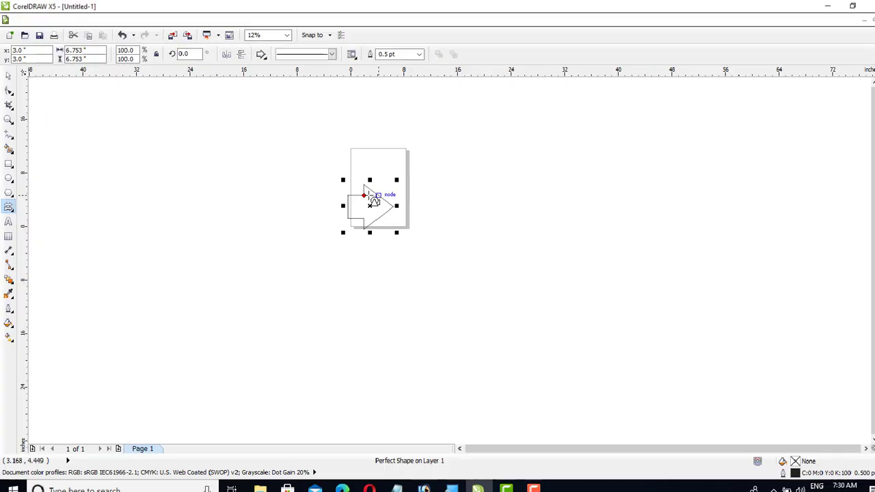
pyautogui.scroll(4, 322, 192)
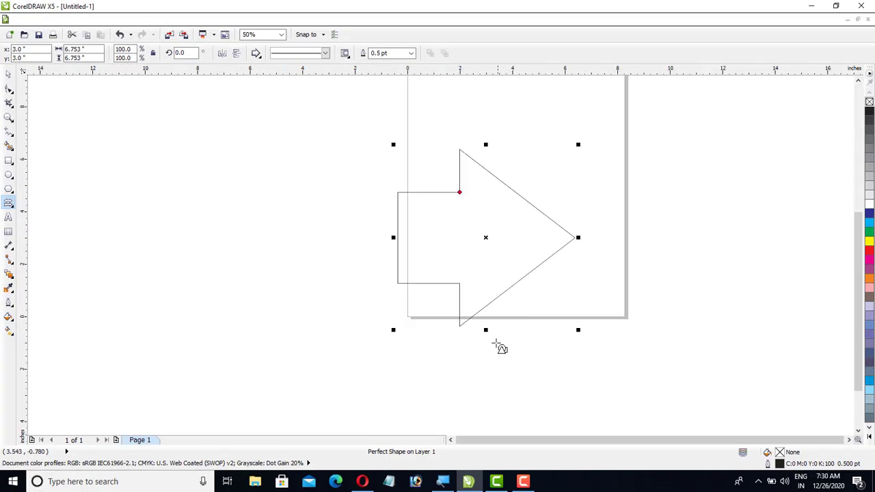
pyautogui.scroll(-2, 499, 290)
pyautogui.scroll(1, 548, 255)
pyautogui.scroll(3, 551, 256)
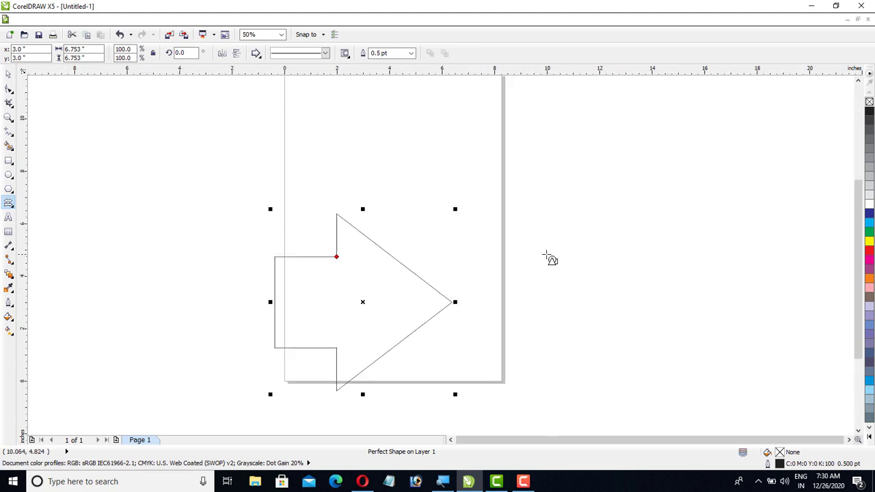
pyautogui.click(181, 53)
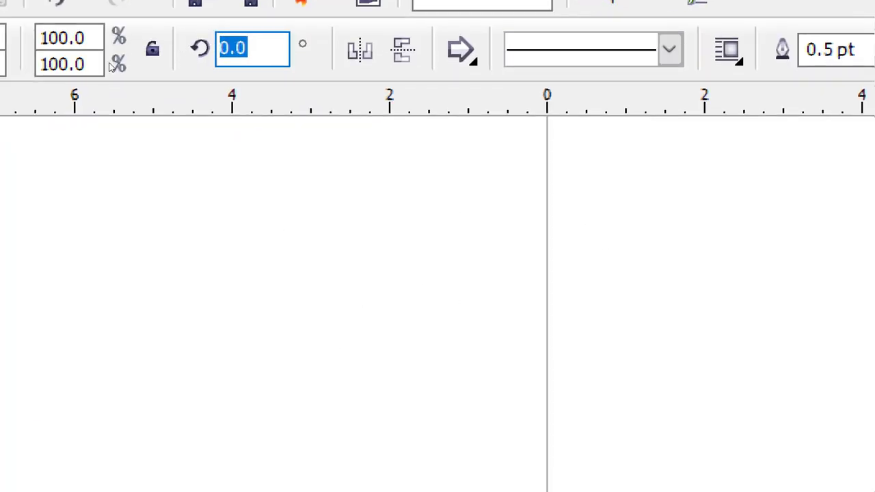
pyautogui.write('45')
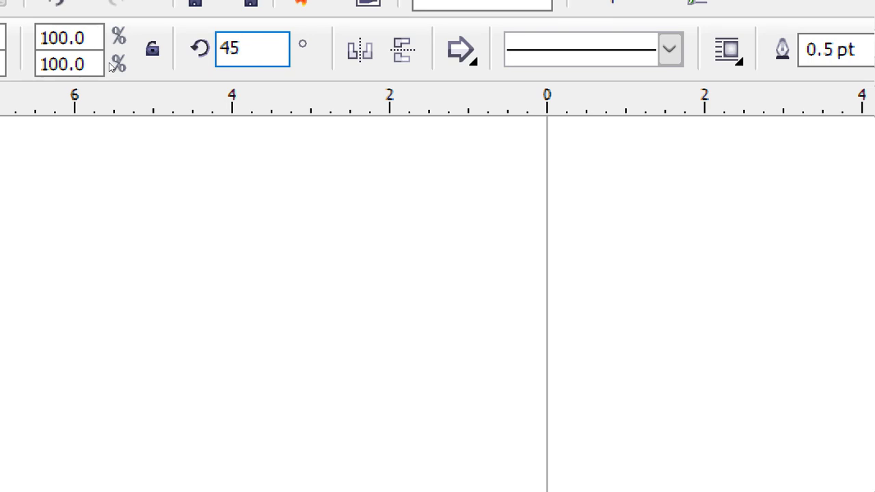
pyautogui.press('Return')
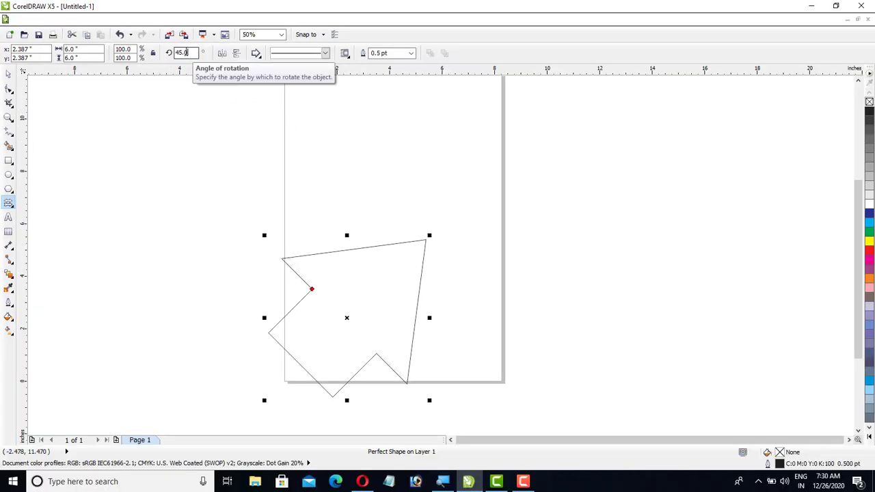
# Set the arrow's rotation angle to -45 degrees, followed by 360 degrees
pyautogui.click(182, 53)
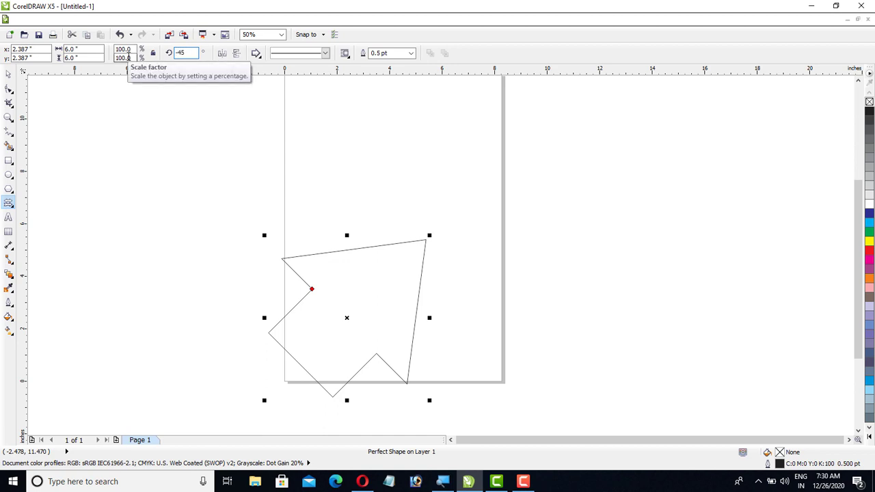
pyautogui.press('Return')
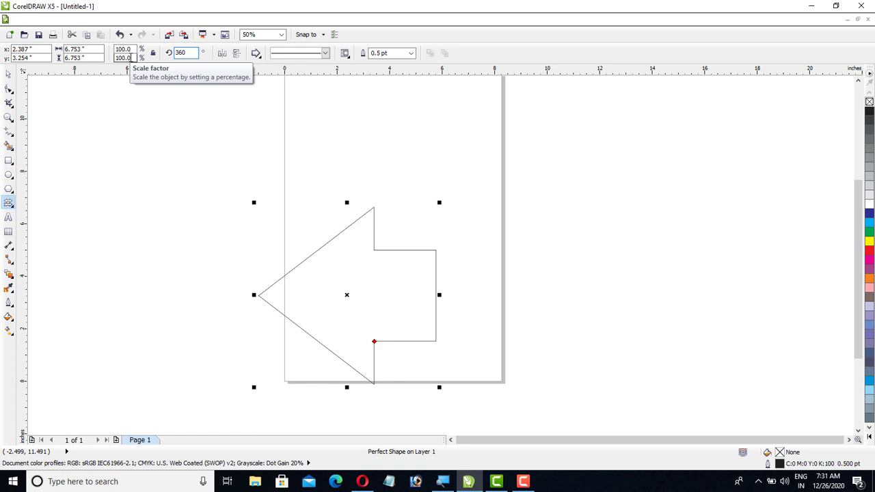
pyautogui.press('Return')
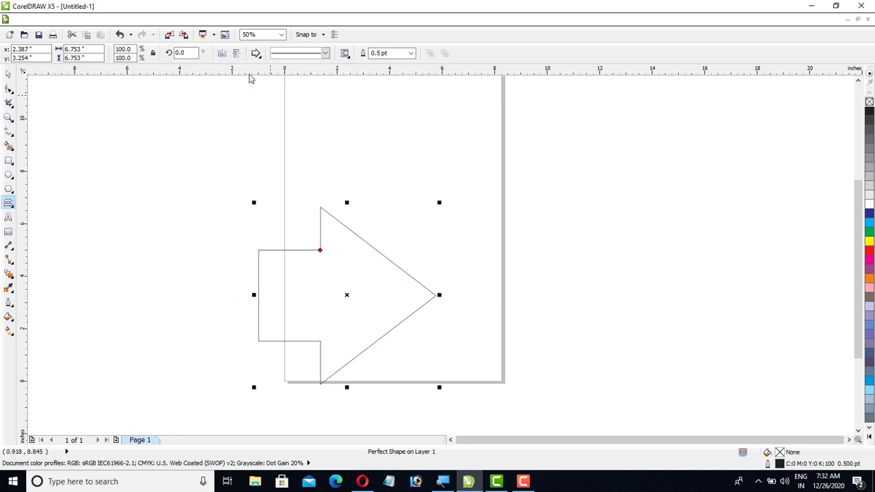
# Mirror the arrow horizontally and flip it back to its original direction
pyautogui.click(220, 56)
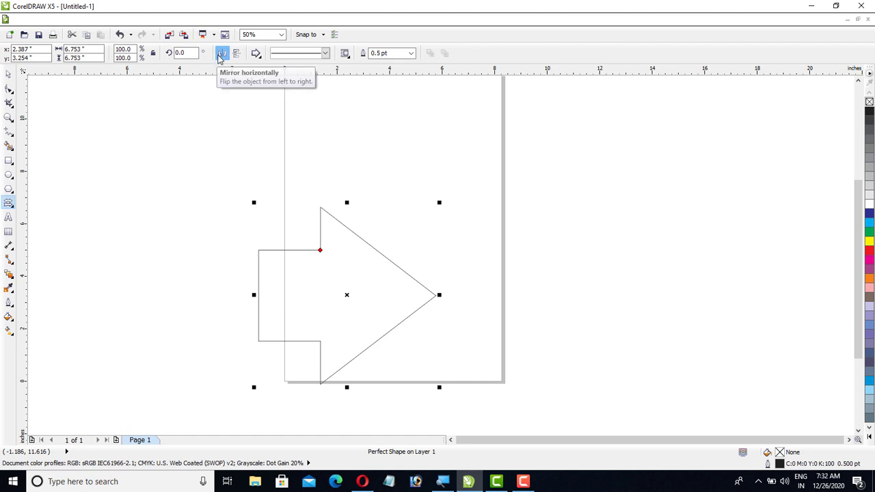
pyautogui.click(221, 56)
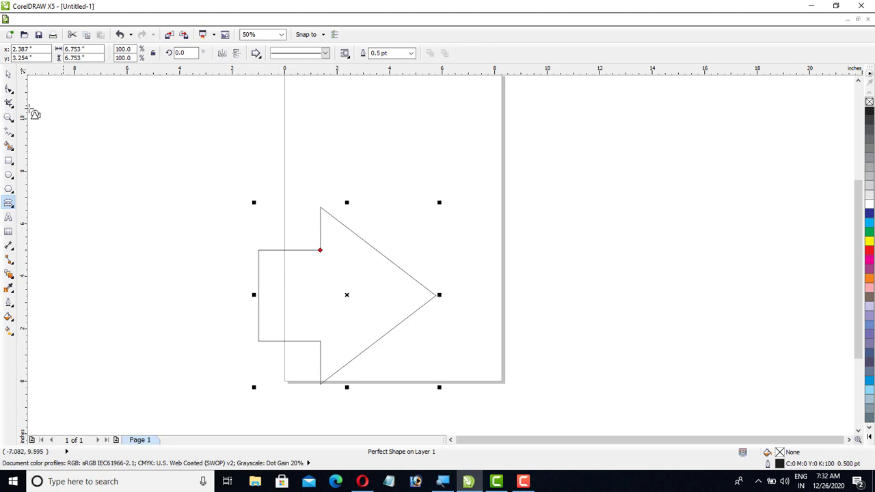
# Rotate the arrow to 90 degrees, and mirror it vertically twice
pyautogui.click(8, 73)
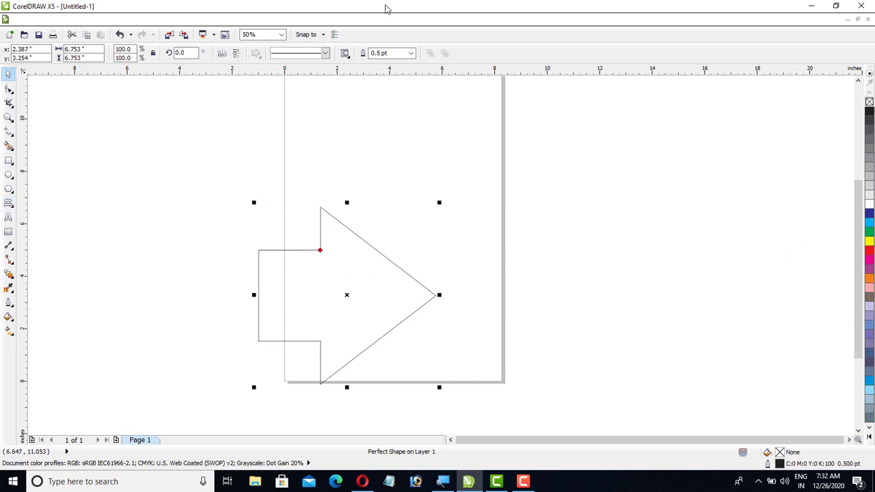
pyautogui.click(194, 52)
pyautogui.press('Return')
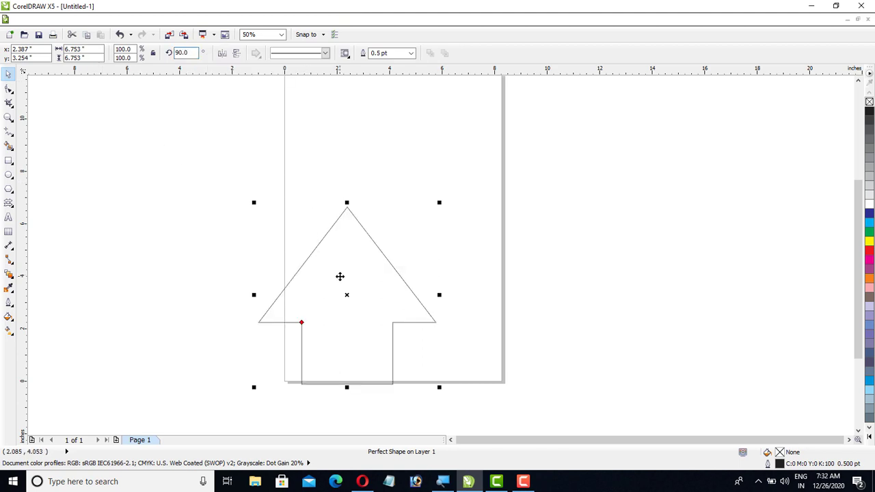
pyautogui.click(235, 54)
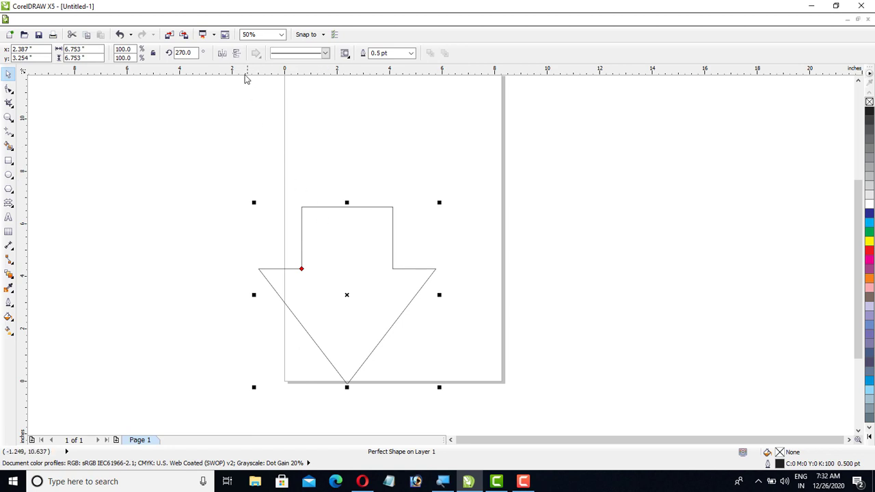
pyautogui.click(236, 55)
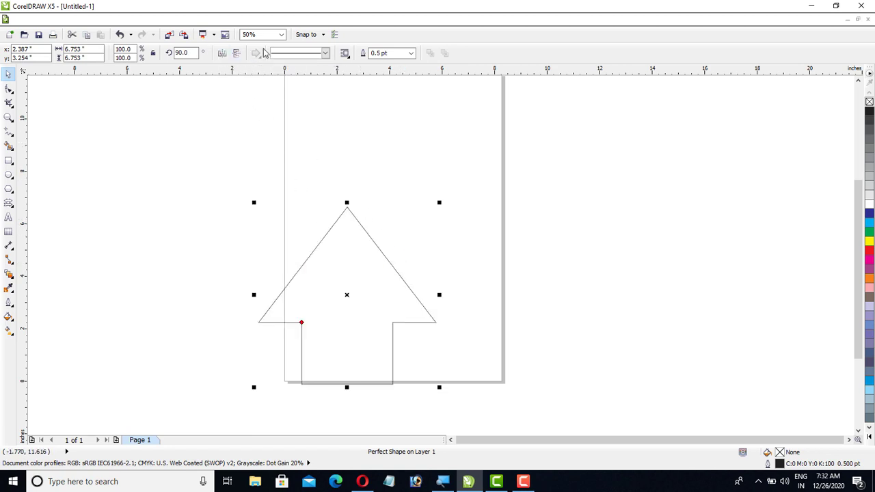
# Look over the preset arrow shapes offered by the Arrow Shapes tool, and return to the Pick tool
pyautogui.click(8, 205)
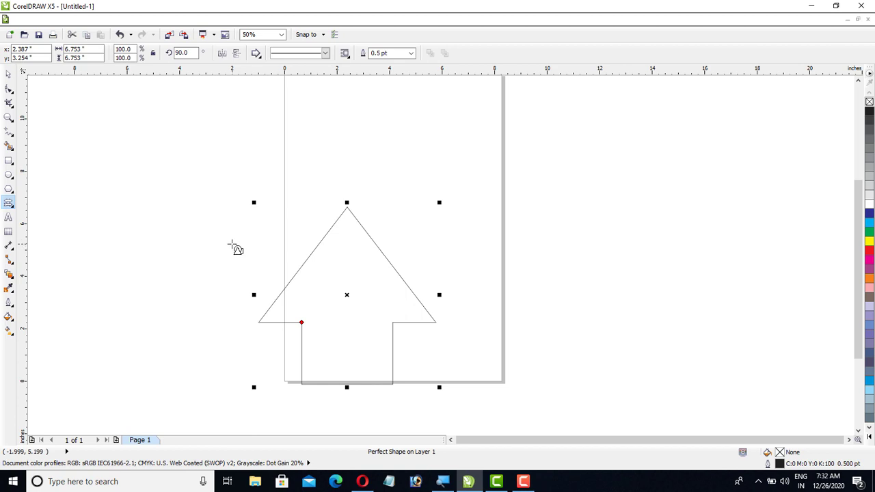
pyautogui.click(257, 54)
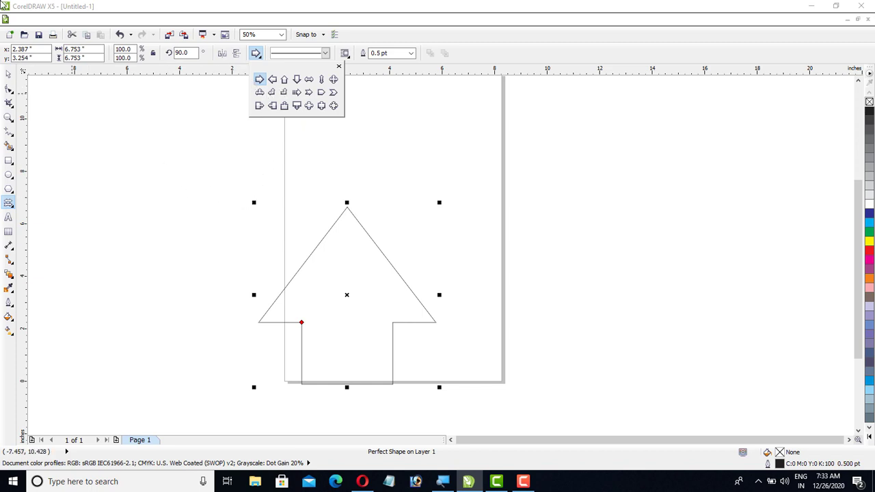
pyautogui.click(8, 73)
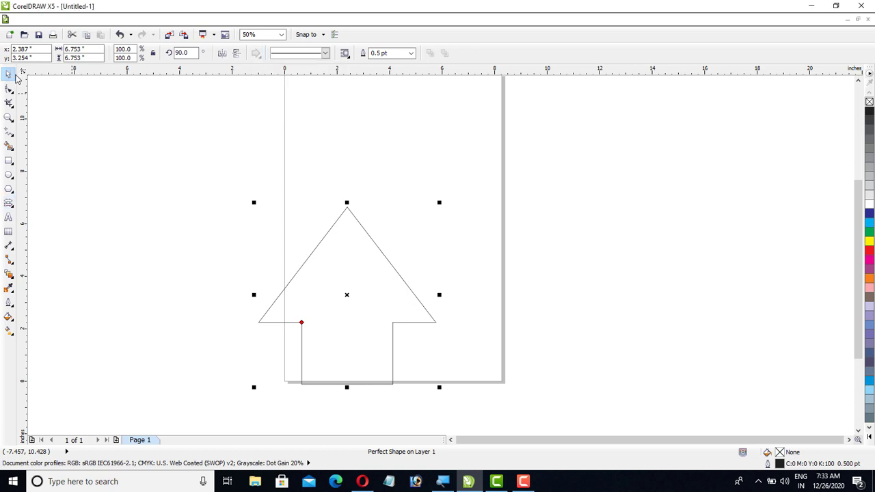
# Rotate the arrow freehand to about 79 degrees, and delete it
pyautogui.click(317, 245)
pyautogui.moveTo(319, 247); pyautogui.dragTo(337, 271)
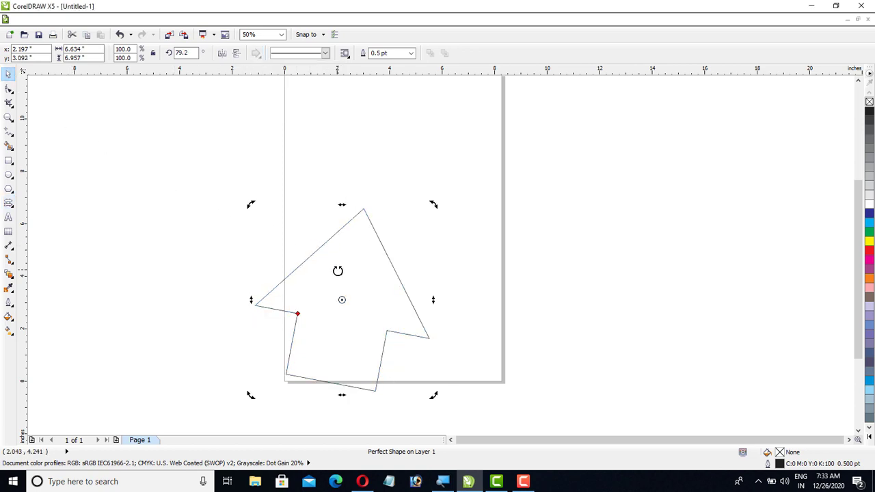
pyautogui.press('Delete')
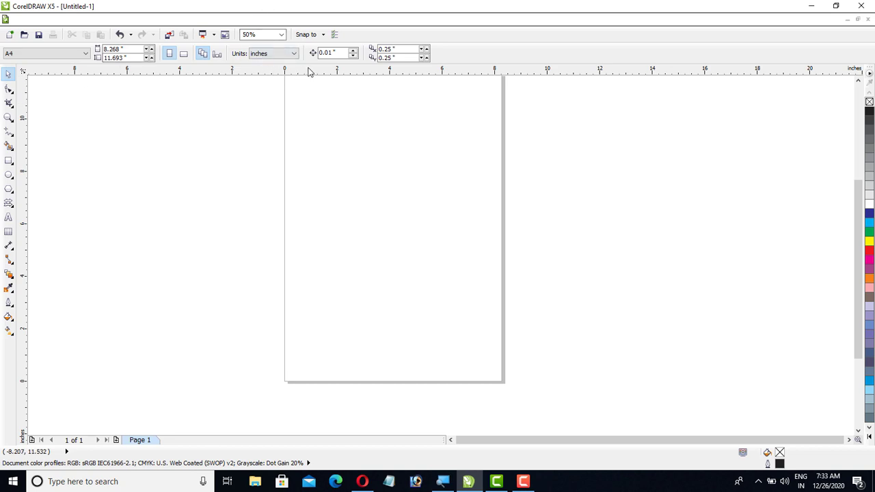
# Draw a right-pointing arrow with a notched tail on the page, about 6.25 inches wide and 6.25 inches high
pyautogui.click(9, 202)
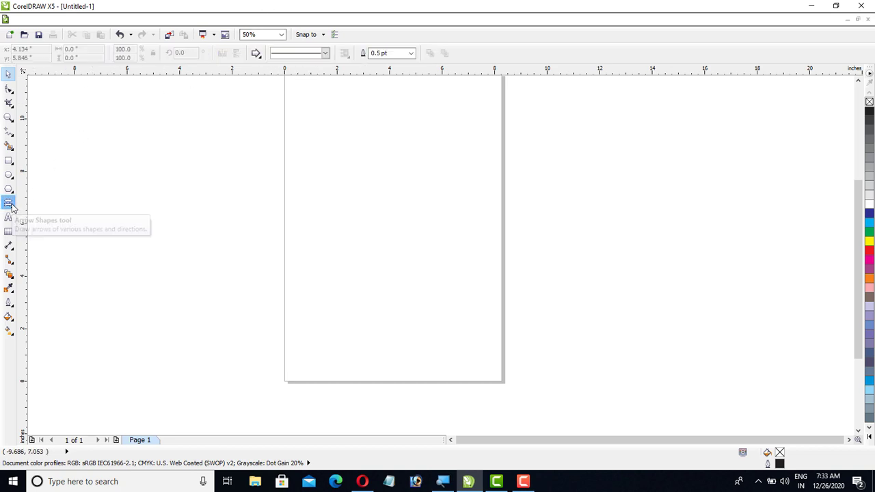
pyautogui.click(256, 53)
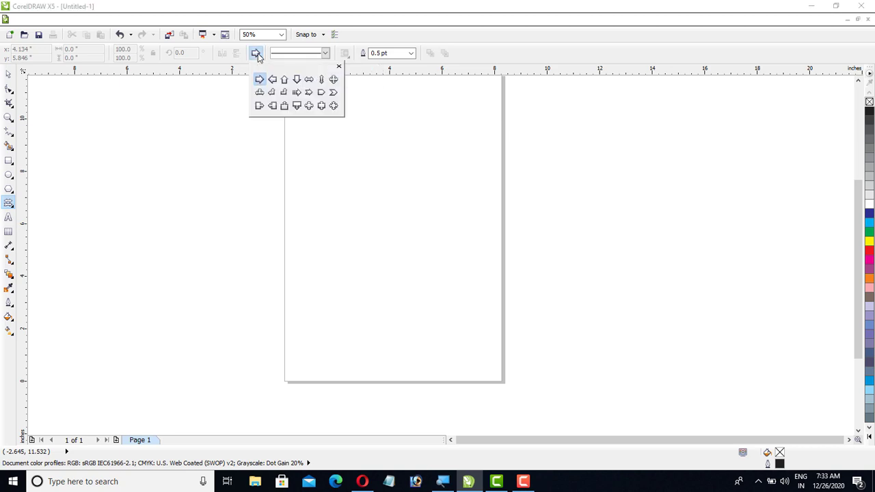
pyautogui.click(309, 92)
pyautogui.moveTo(300, 165); pyautogui.dragTo(451, 229)
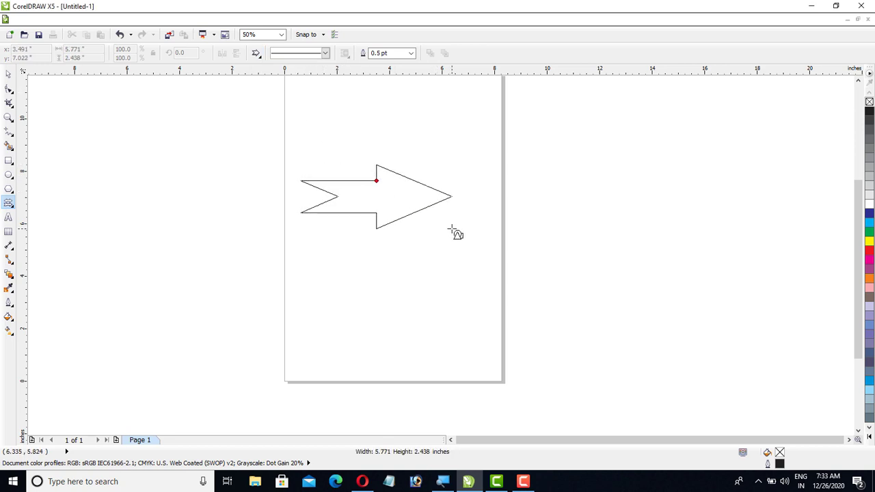
pyautogui.moveTo(451, 229); pyautogui.dragTo(469, 246)
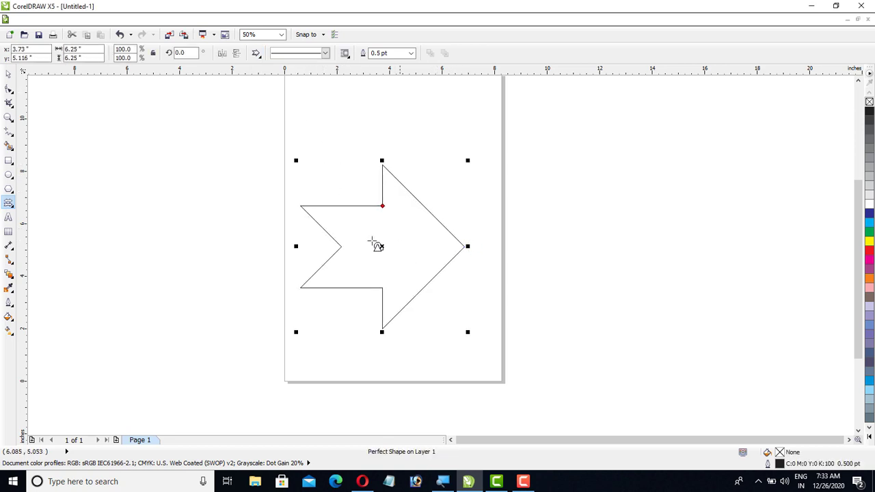
# Draw a box shape with arrowheads above and below it, about 2.6 by 2.6 inches, outside the page's left edge
pyautogui.click(256, 54)
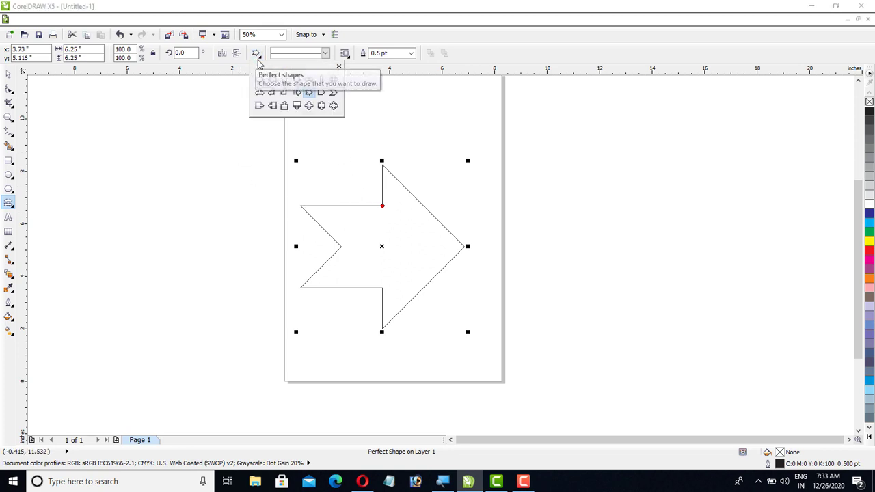
pyautogui.click(324, 106)
pyautogui.moveTo(113, 175); pyautogui.dragTo(190, 251)
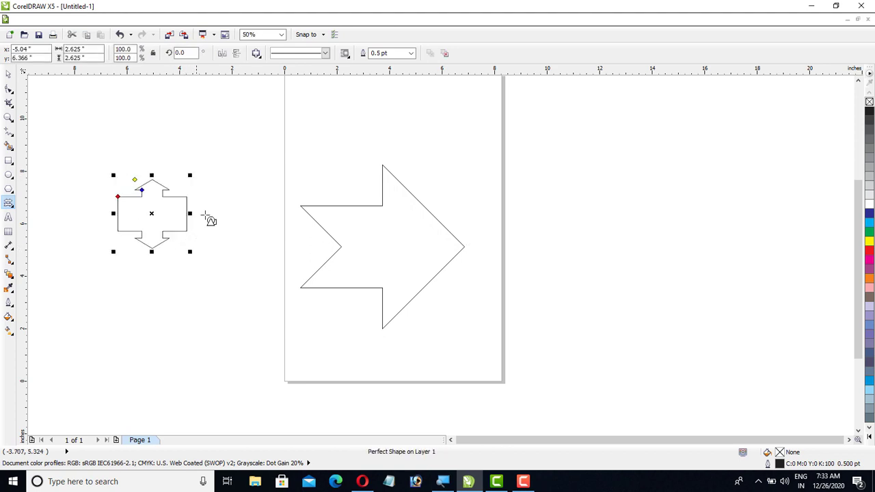
# Draw a right-pointing arrow with a striped tail at the page's right edge, about 7.1 by 7.1 inches
pyautogui.click(256, 53)
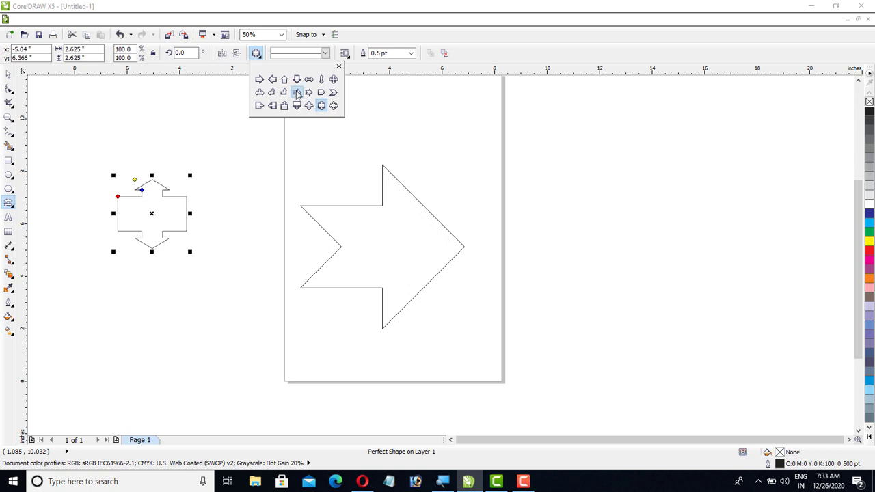
pyautogui.click(297, 92)
pyautogui.moveTo(497, 155); pyautogui.dragTo(684, 248)
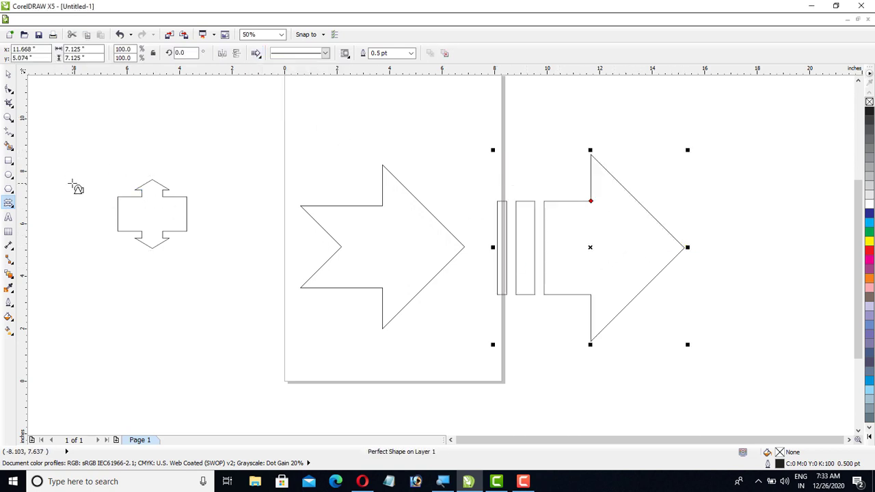
# Narrow the double-headed box shape's arrowheads to the width of their stems, and resize it to about 3.9 by 1.8 inches
pyautogui.click(8, 73)
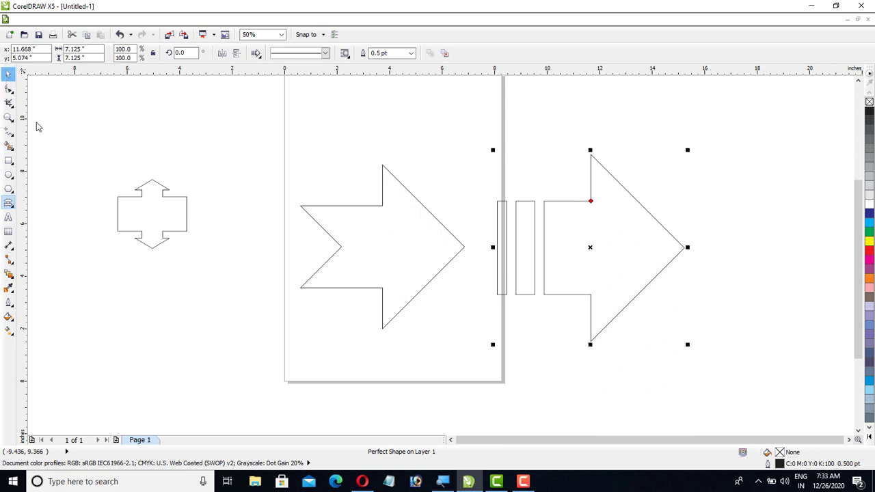
pyautogui.click(156, 229)
pyautogui.scroll(2, 109, 197)
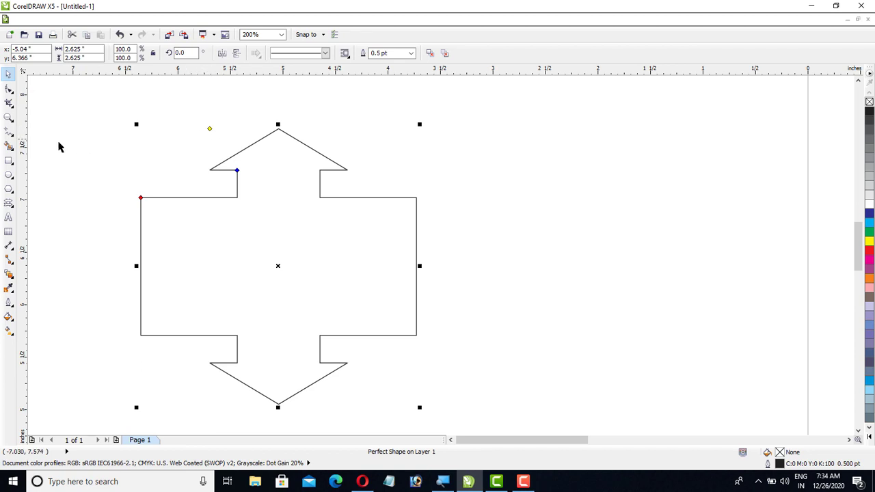
pyautogui.click(8, 202)
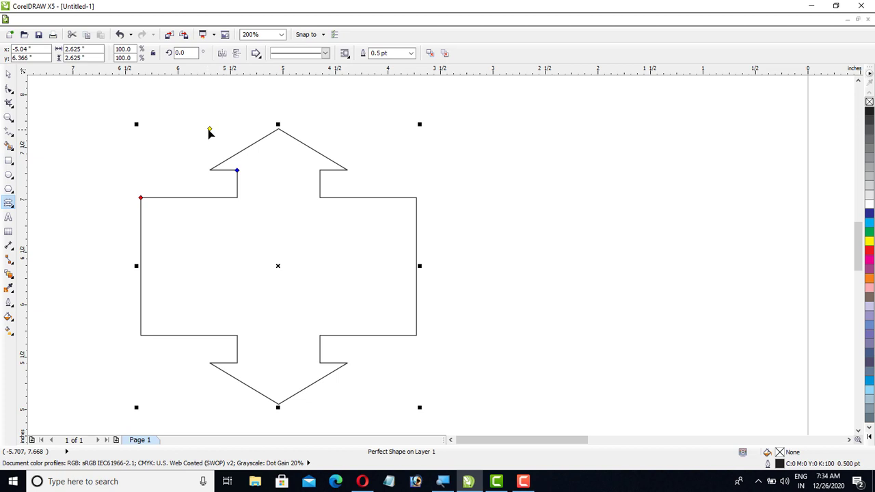
pyautogui.moveTo(210, 130); pyautogui.dragTo(286, 219)
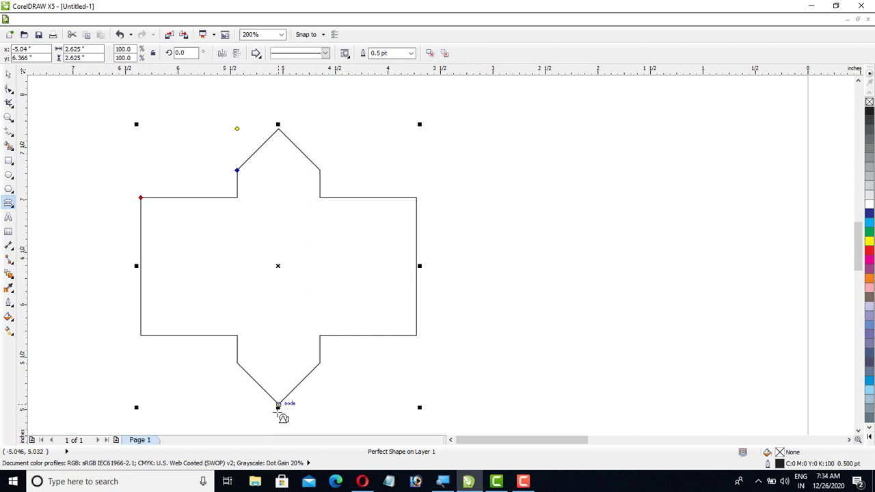
pyautogui.moveTo(277, 407); pyautogui.dragTo(279, 322)
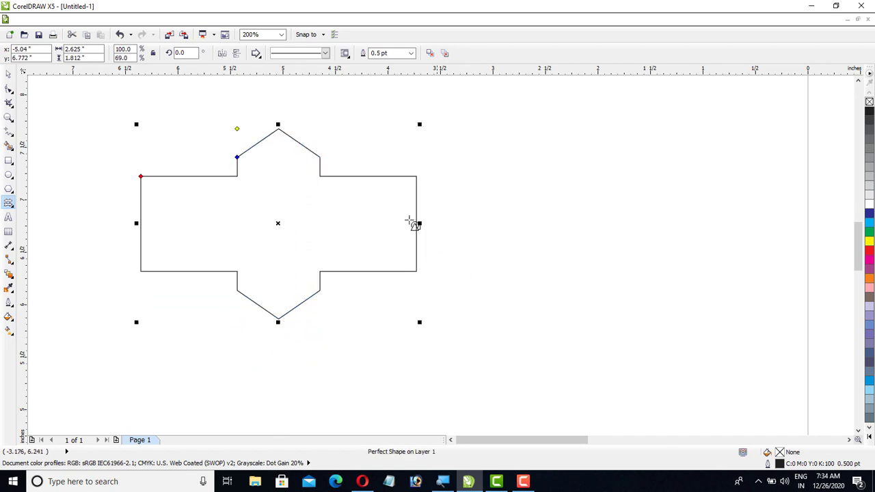
pyautogui.moveTo(420, 223); pyautogui.dragTo(551, 223)
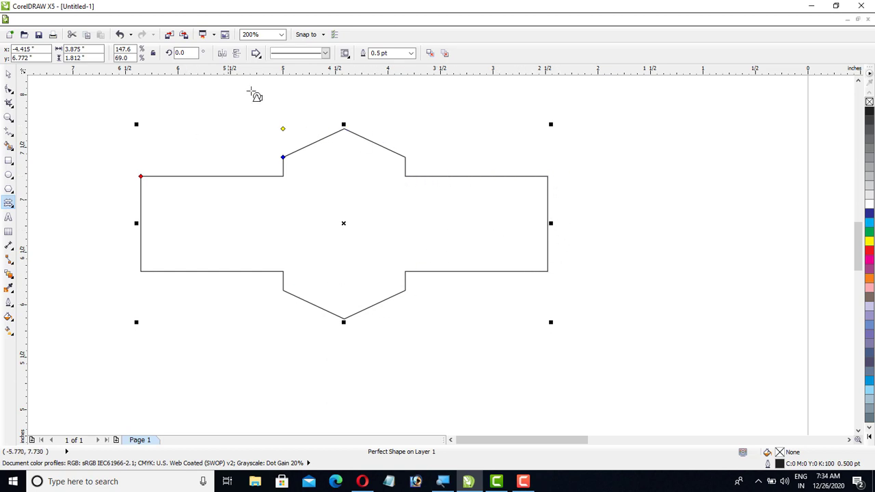
# Apply a short-dashed line style to the outline of the reshaped box
pyautogui.click(325, 53)
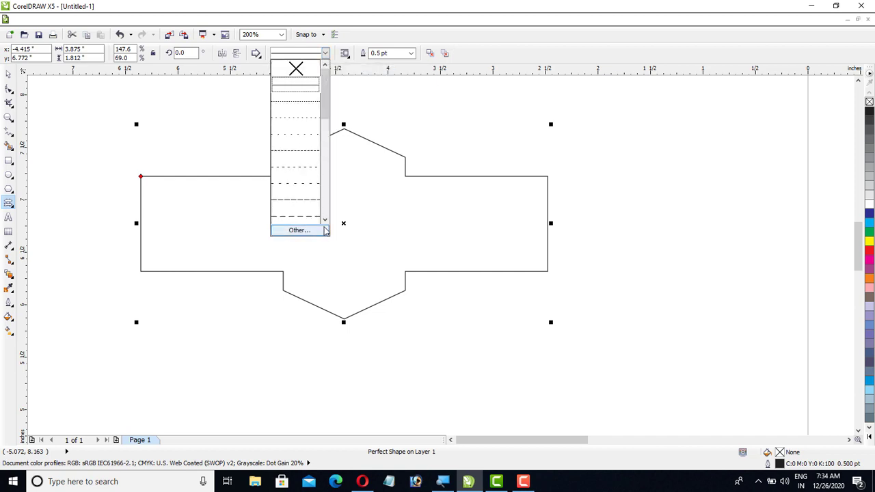
pyautogui.click(325, 222)
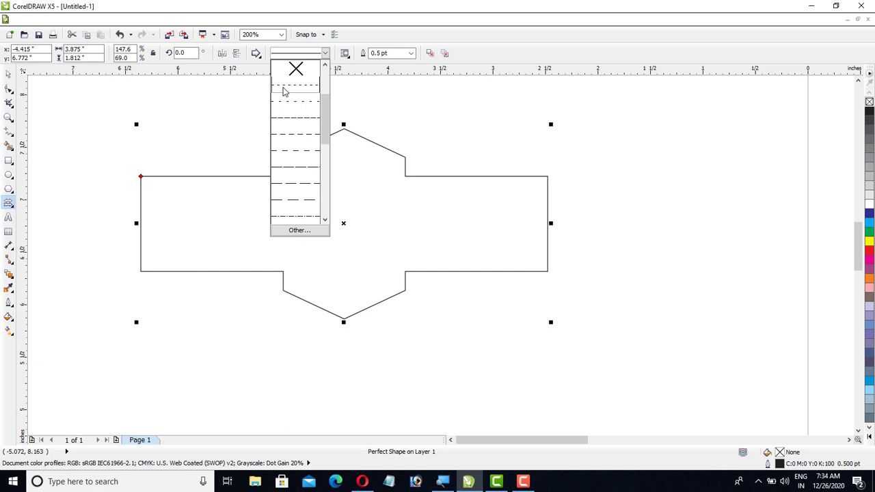
pyautogui.click(285, 86)
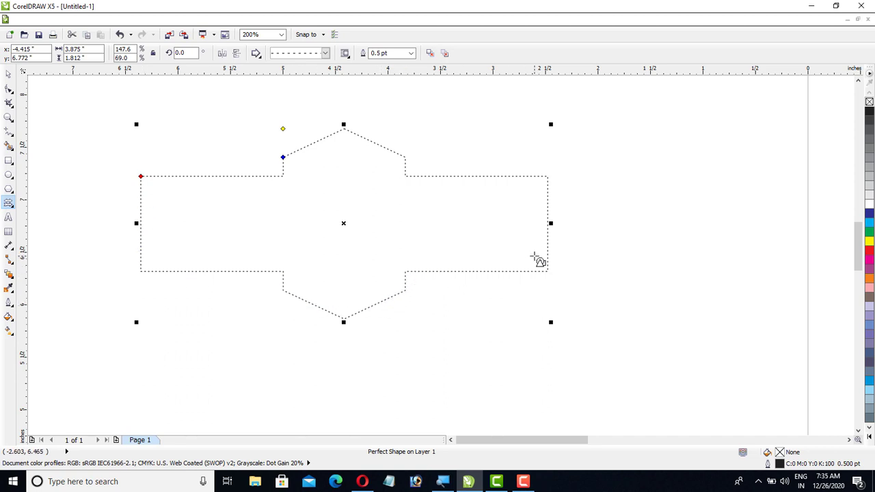
# Try outline widths of 1.5, 2.0 and 8.0 pt on the dashed shape, and set it to 1.0 pt
pyautogui.click(411, 54)
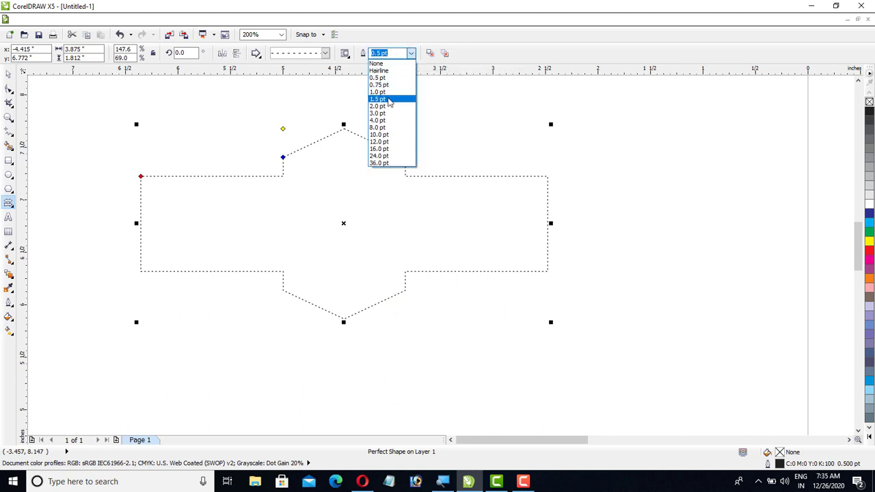
pyautogui.click(383, 99)
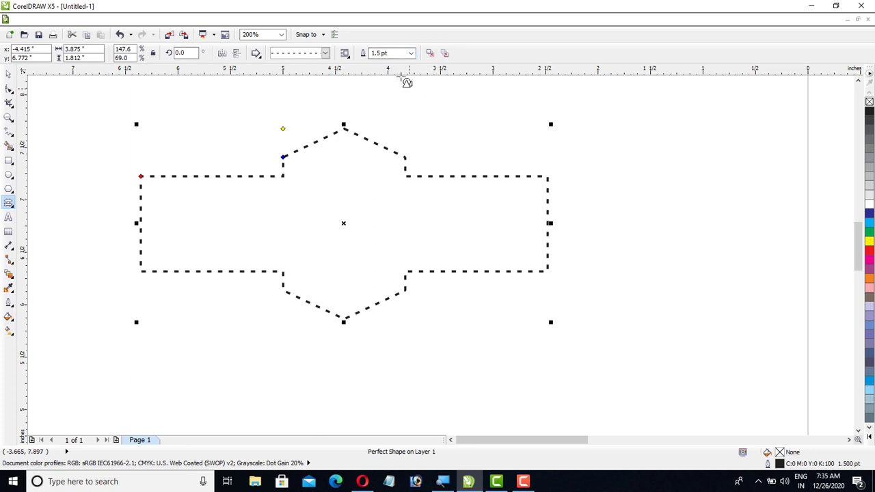
pyautogui.click(410, 54)
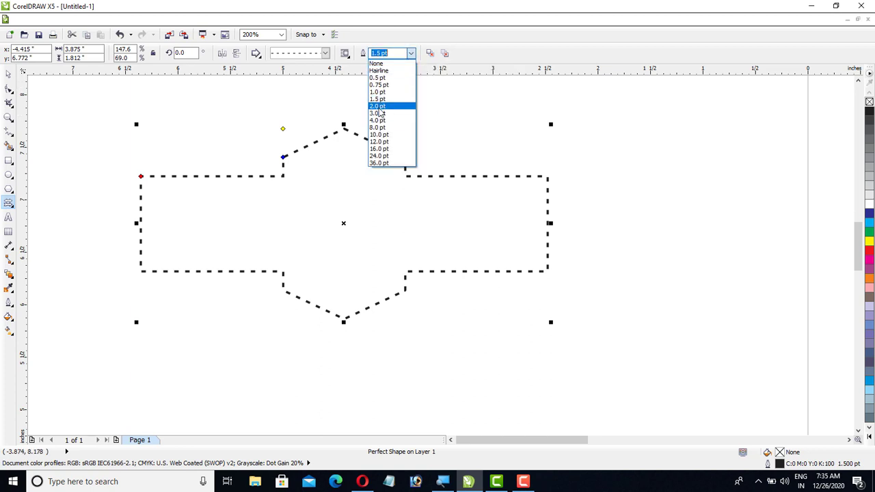
pyautogui.click(379, 107)
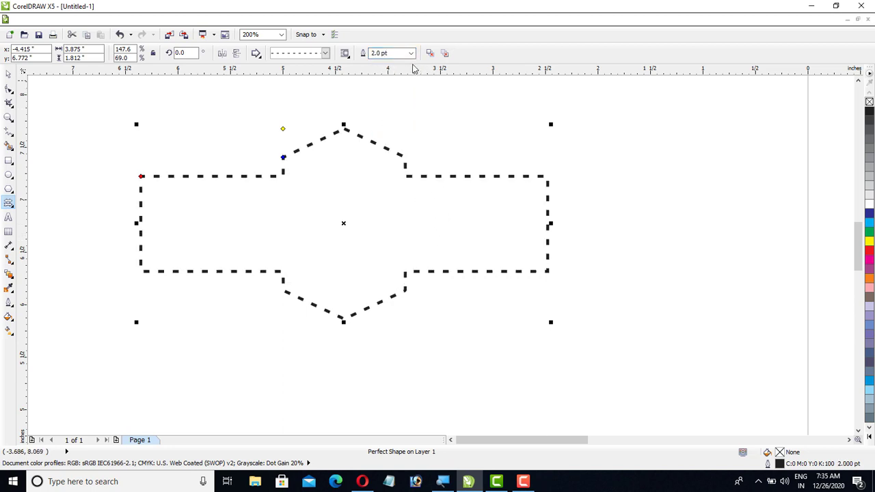
pyautogui.click(411, 53)
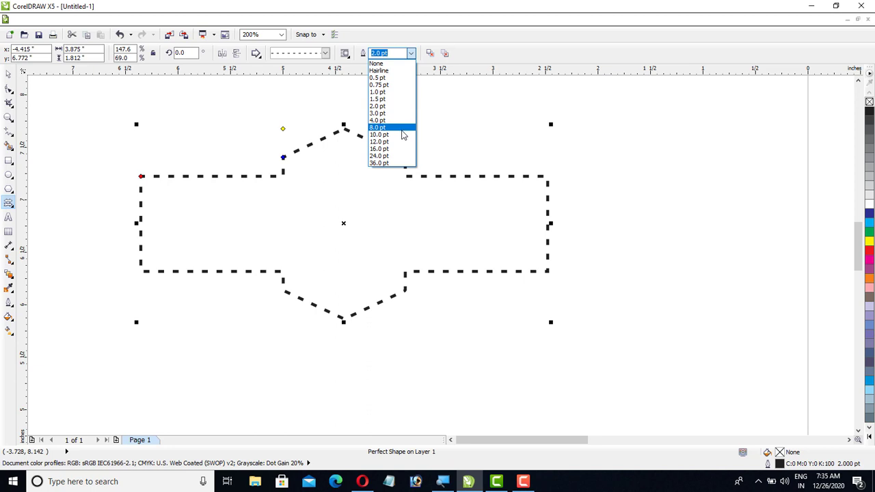
pyautogui.click(402, 130)
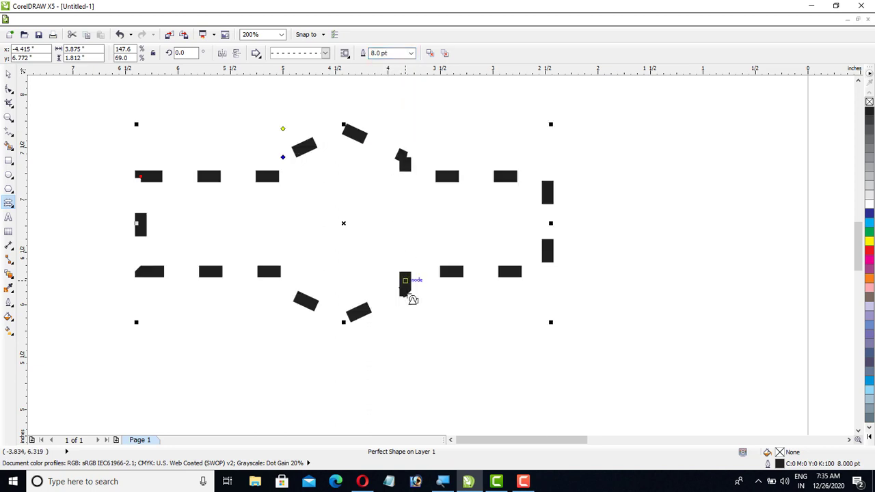
pyautogui.click(411, 53)
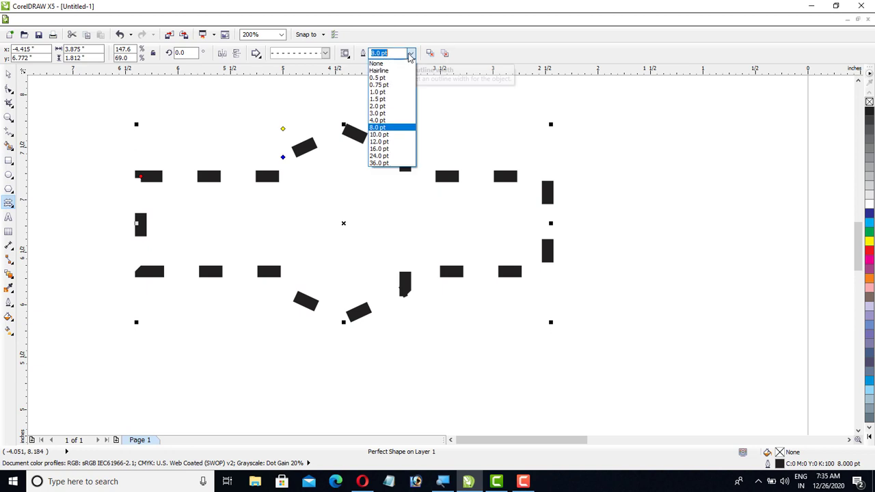
pyautogui.click(378, 92)
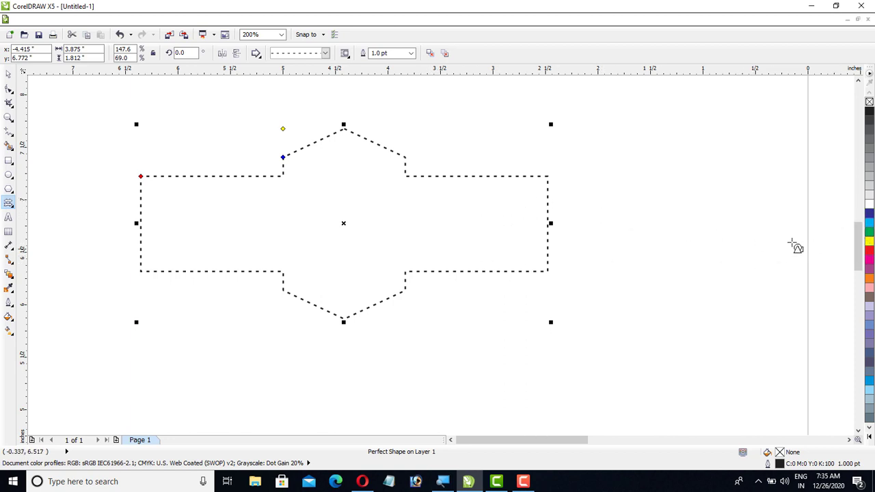
# Fill the dashed shape with cyan, and remove the fill
pyautogui.click(869, 224)
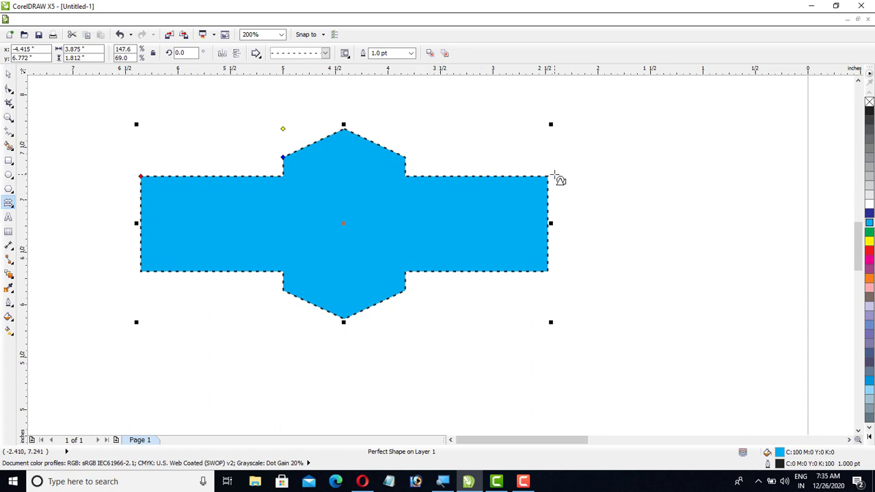
pyautogui.click(869, 101)
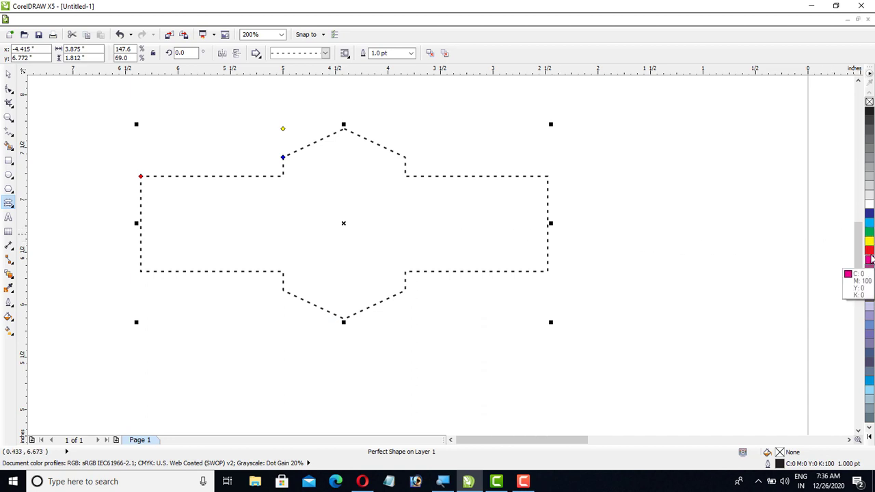
# Colour the shape's dashed outline red and set its width to 3.0 pt
pyautogui.rightClick(870, 253)
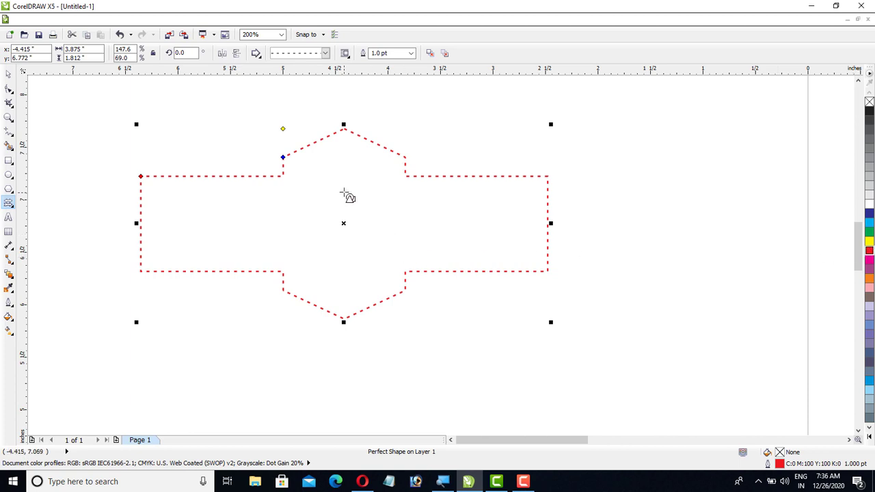
pyautogui.click(410, 53)
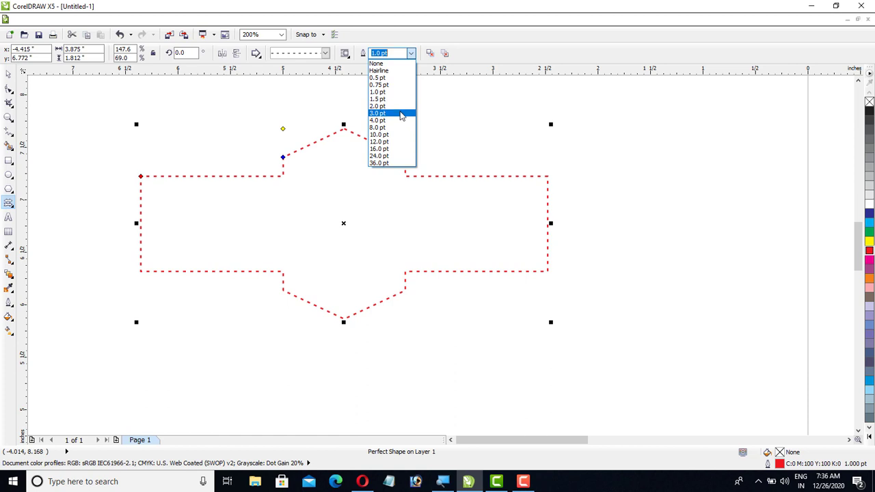
pyautogui.click(402, 113)
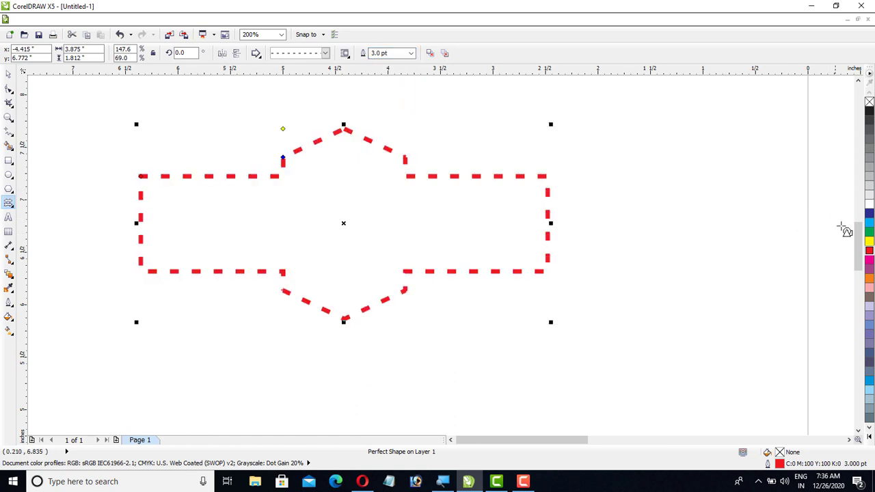
# Try yellow and dark blue as the dashed outline's colour, and return it to red
pyautogui.rightClick(869, 243)
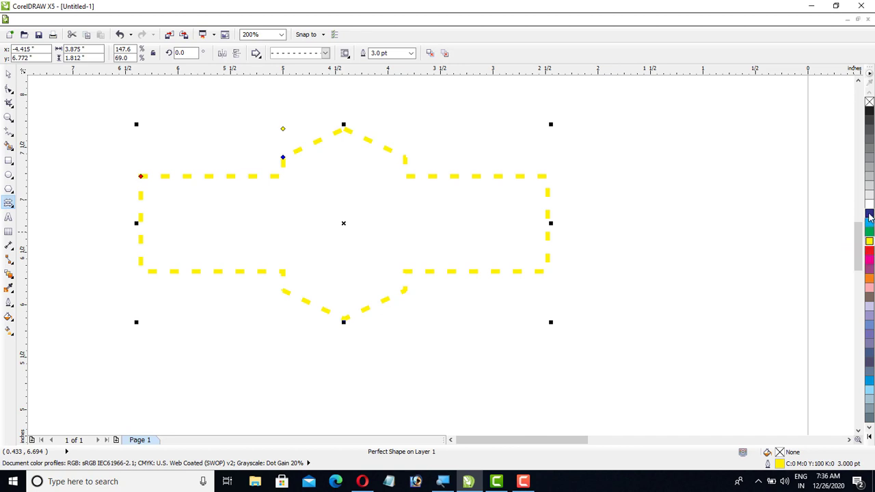
pyautogui.rightClick(869, 215)
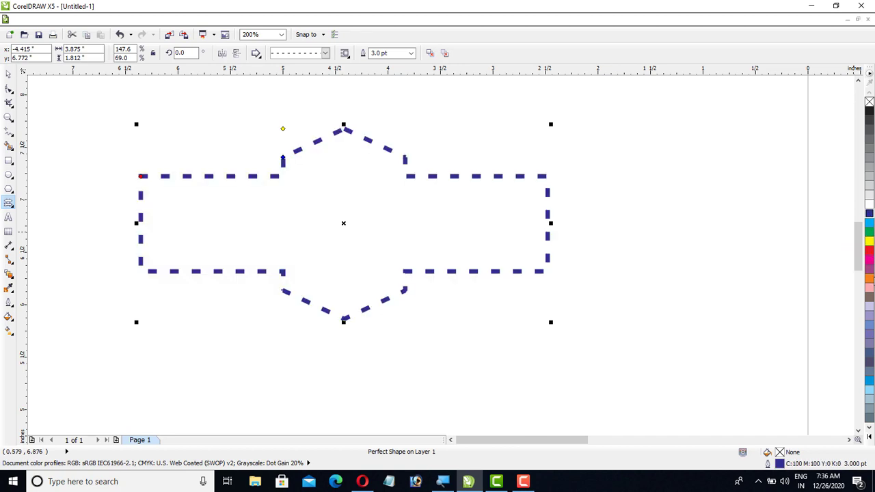
pyautogui.rightClick(868, 250)
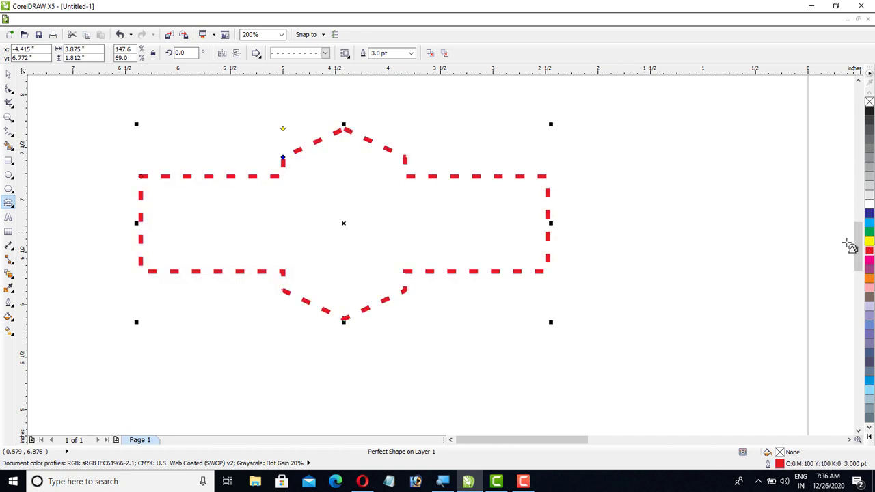